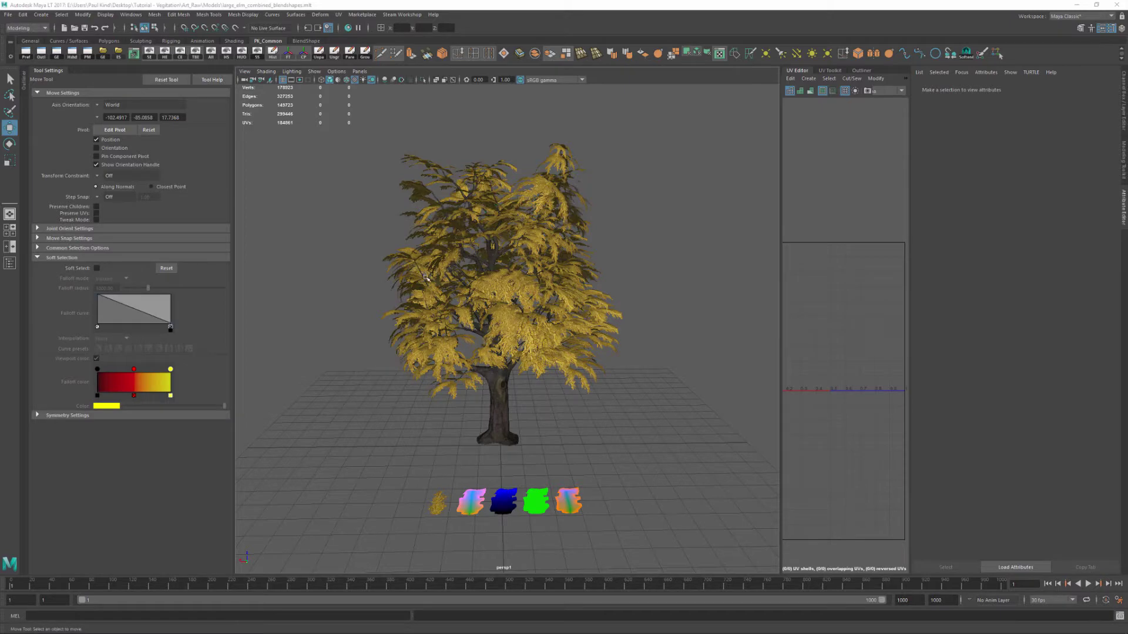
Step: Duplicate the yellow tree twice with Ctrl+D, placing both copies to its left along X
left_click_drag(462, 362, 498, 214, "alt")
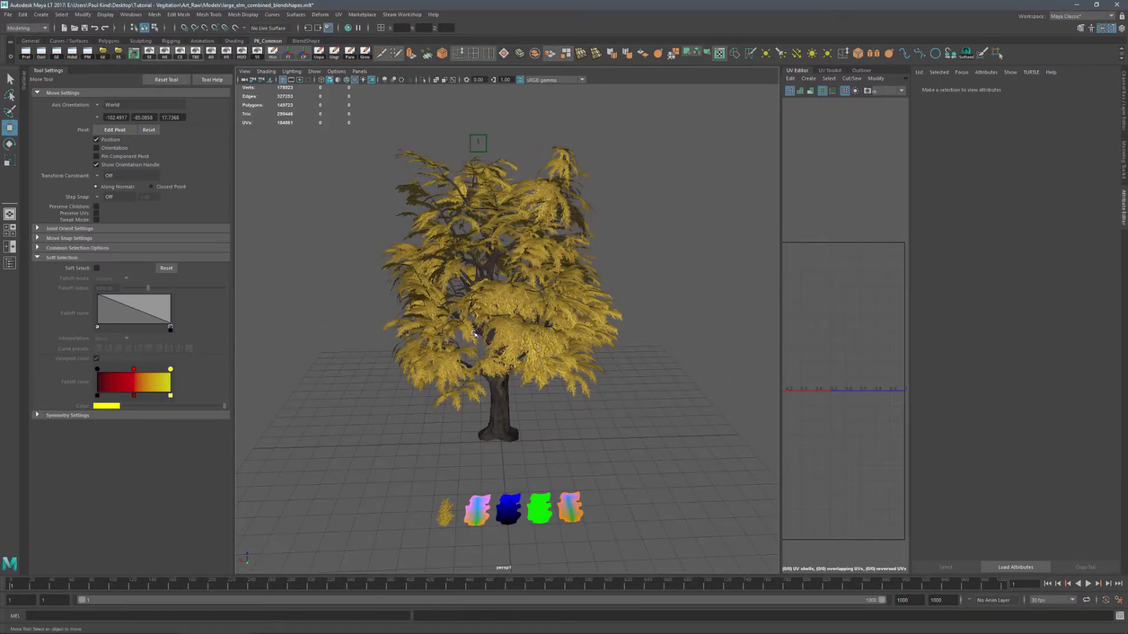
left_click_drag(467, 314, 536, 363, "alt")
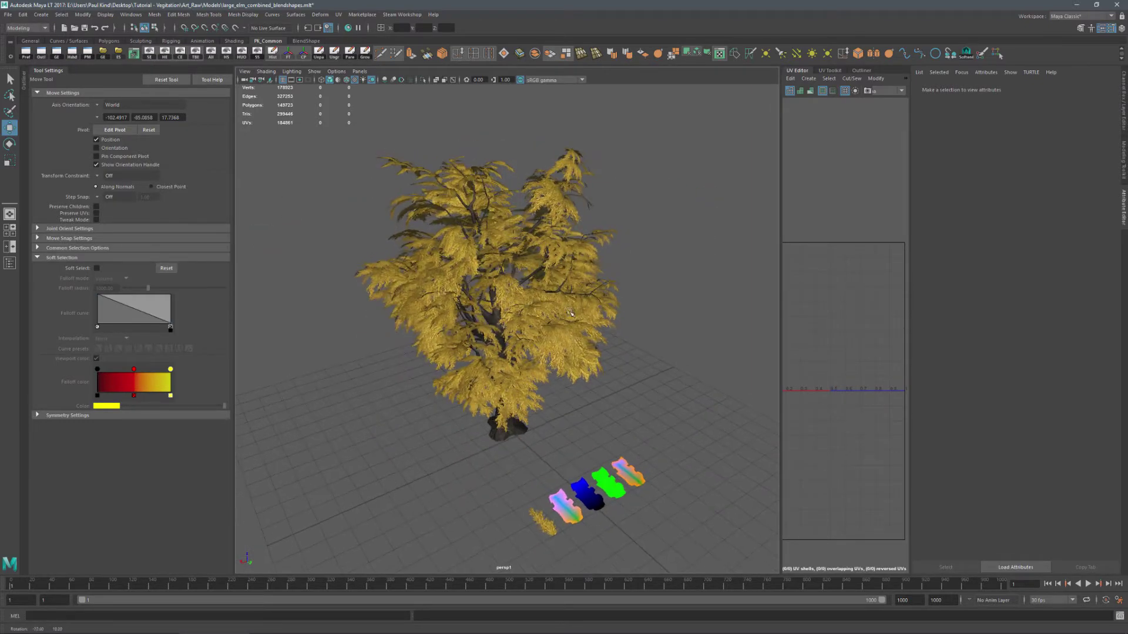
left_click_drag(569, 302, 559, 310, "alt")
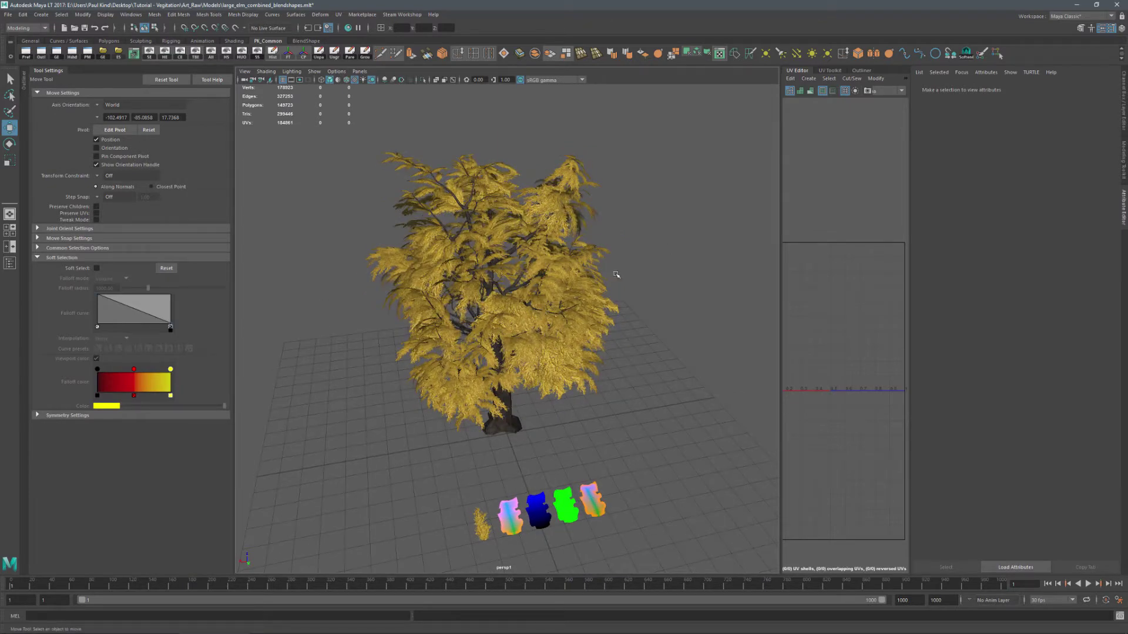
mouse_move(563, 301)
left_mouse_down("alt")
mouse_move(526, 296)
mouse_move(544, 292)
left_mouse_up("alt")
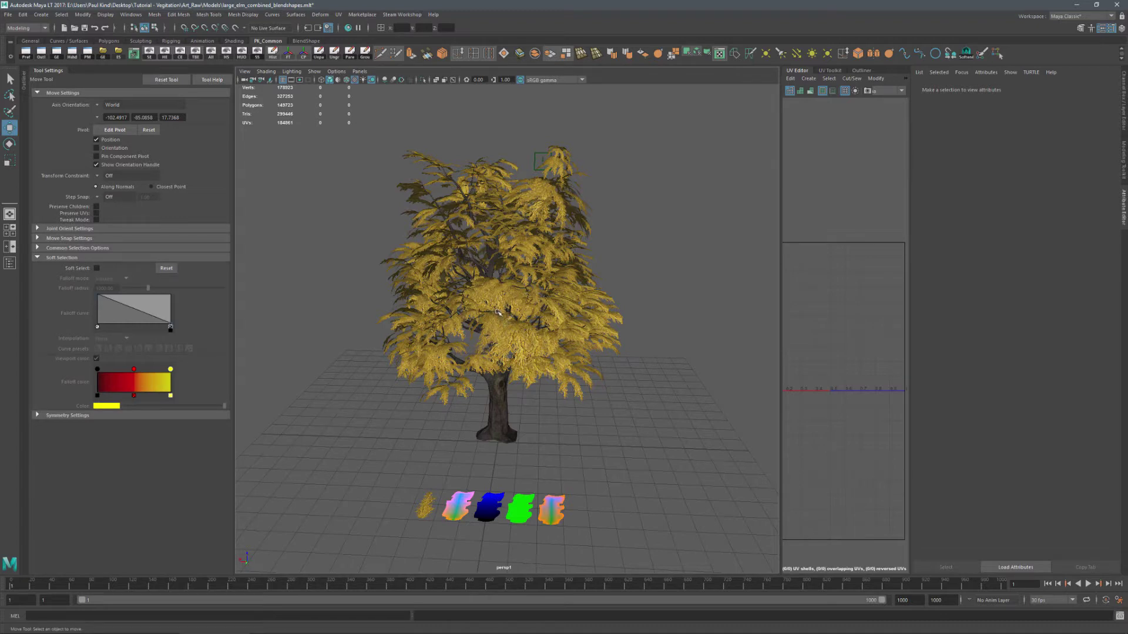
left_click_drag(493, 343, 552, 339, "alt")
right_click_drag(416, 297, 492, 300, "alt")
left_click_drag(493, 300, 470, 298, "alt")
right_click_drag(483, 297, 448, 293, "alt")
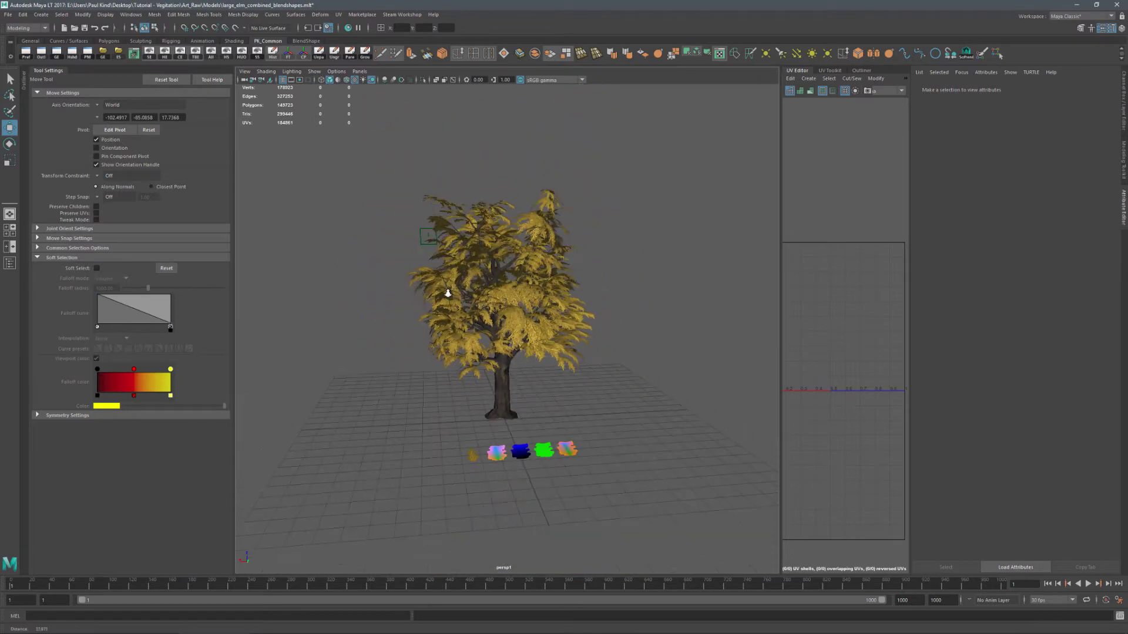
left_click_drag(500, 292, 503, 303, "alt")
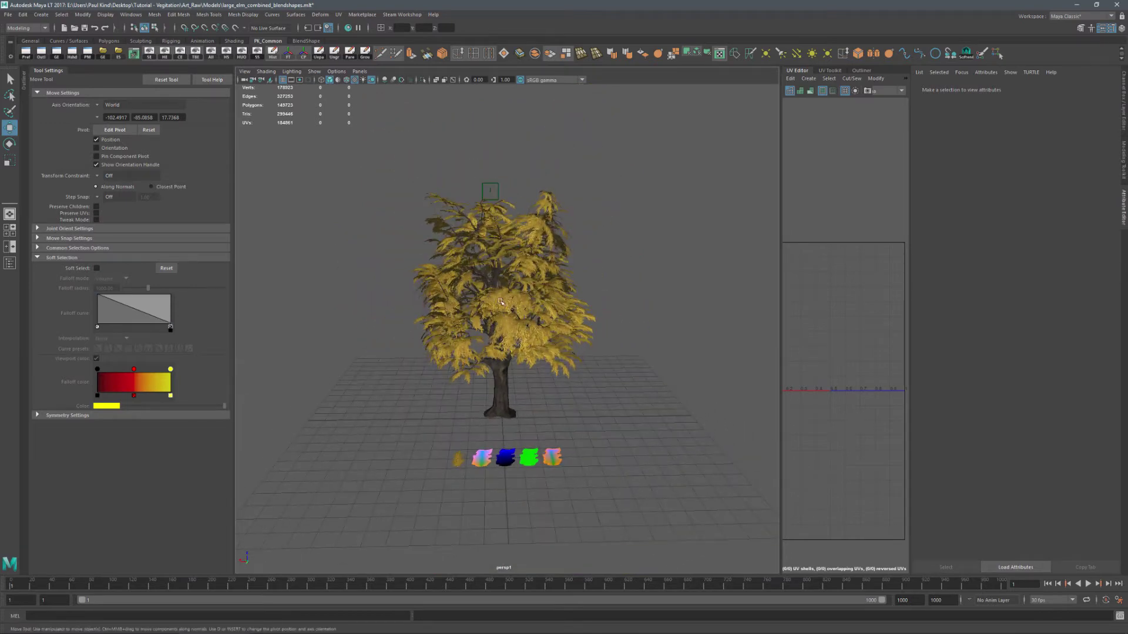
left_click(552, 346)
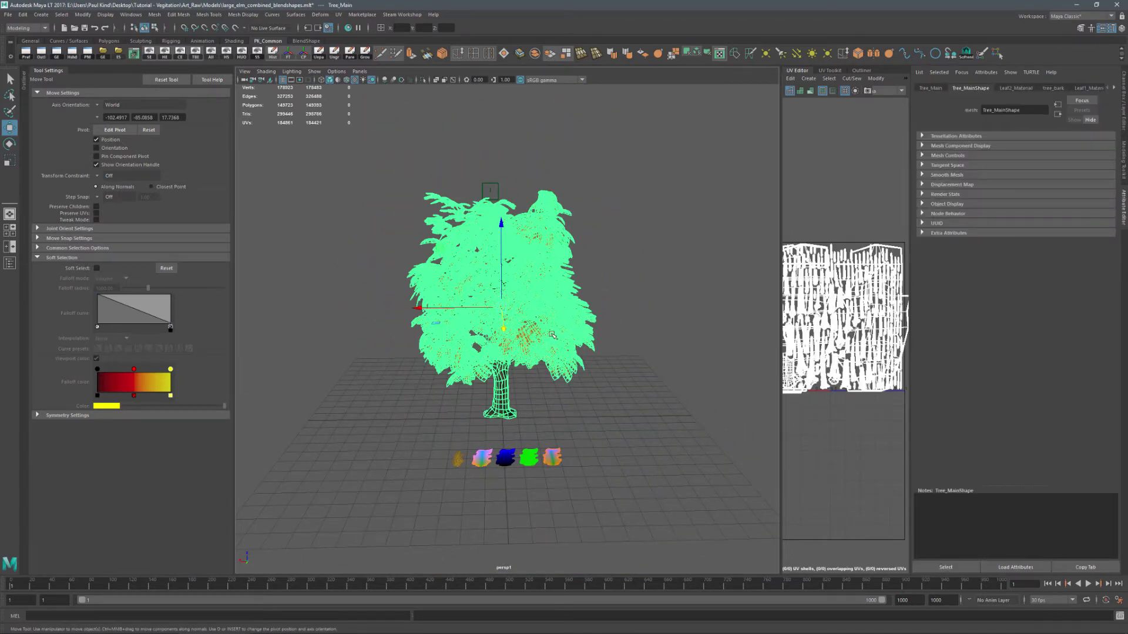
key("ctrl+d")
left_click_drag(410, 314, 218, 319)
key("f")
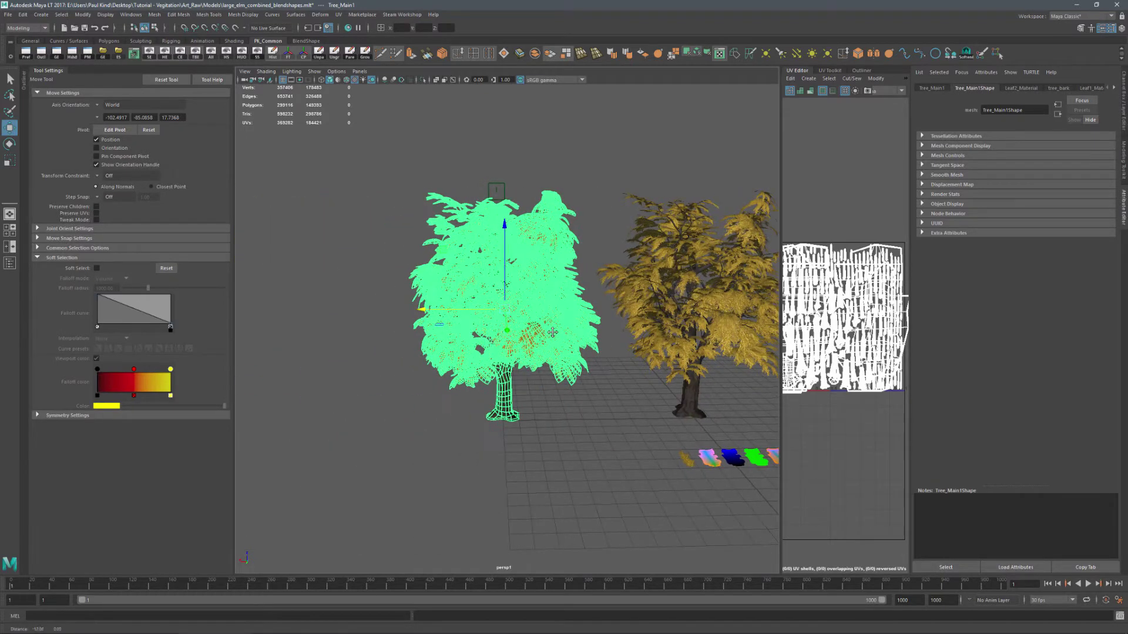
left_click(697, 304)
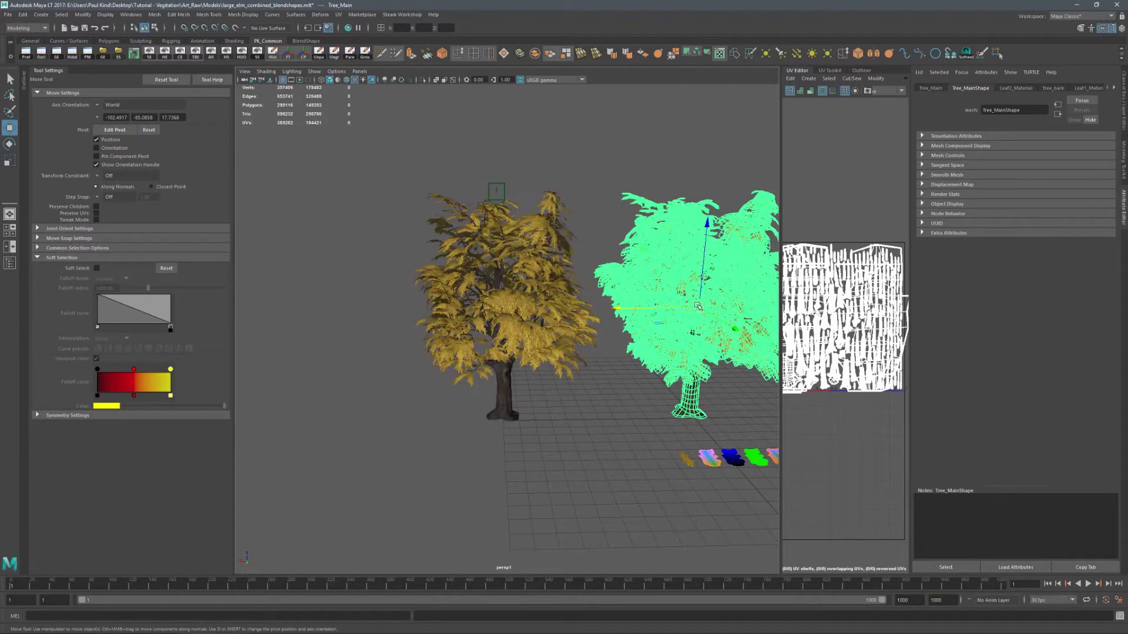
key("ctrl+d")
left_click_drag(697, 308, 234, 312)
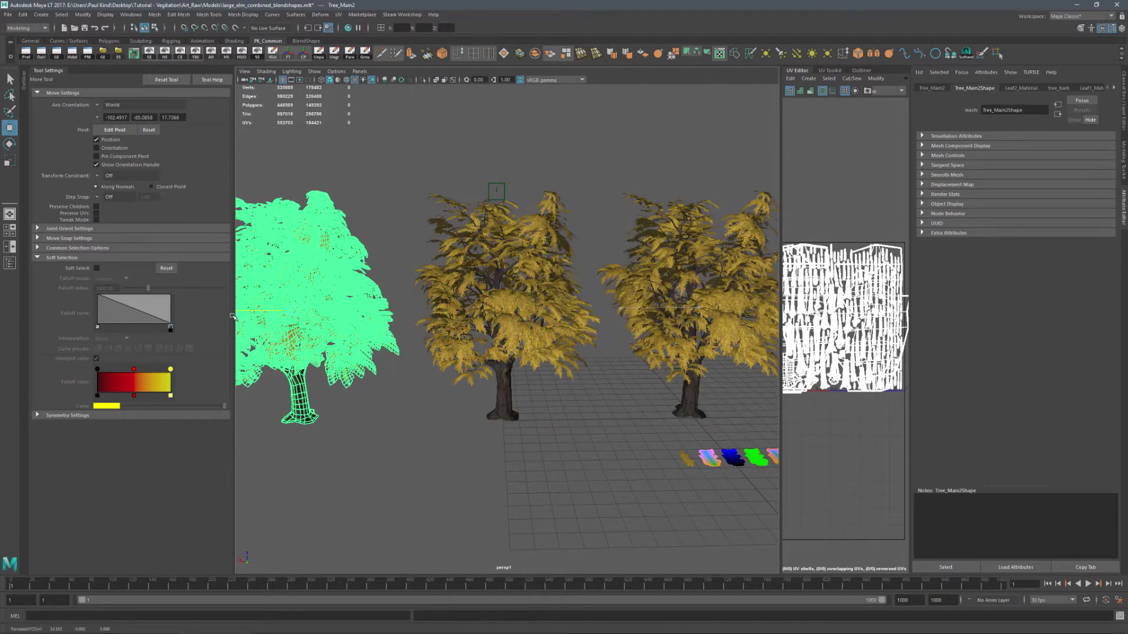
middle_click_drag(708, 331, 508, 340, "alt")
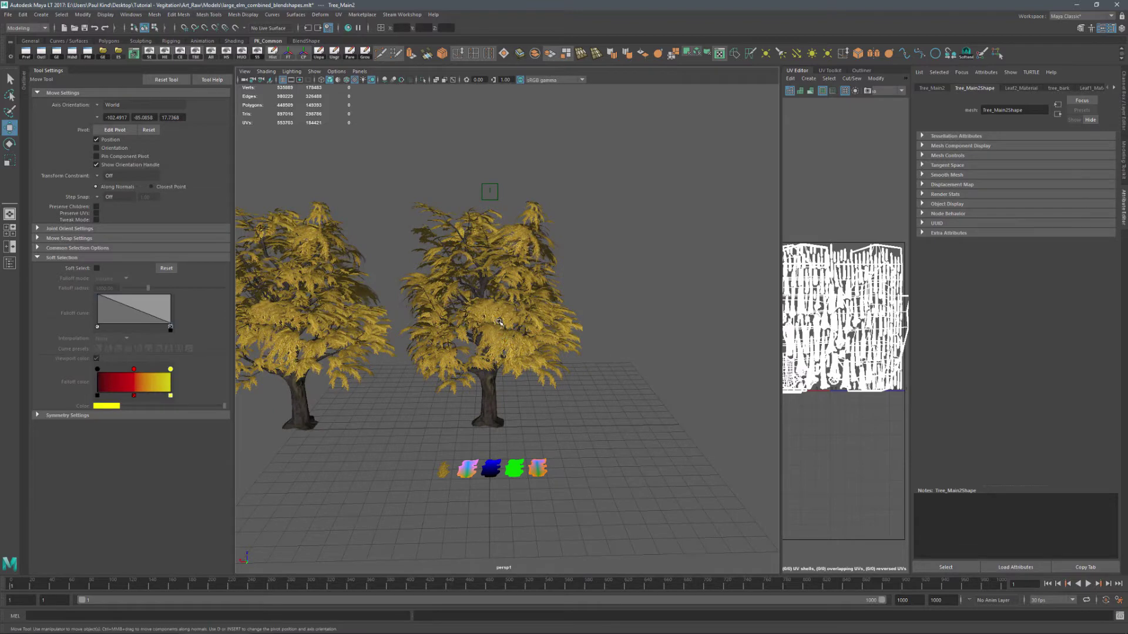
Step: Make two more copies of the tree and place them to the right along X
left_click(503, 326)
key("ctrl+d")
left_click_drag(411, 318, 611, 327)
middle_click_drag(611, 327, 421, 353, "alt")
left_click(333, 323)
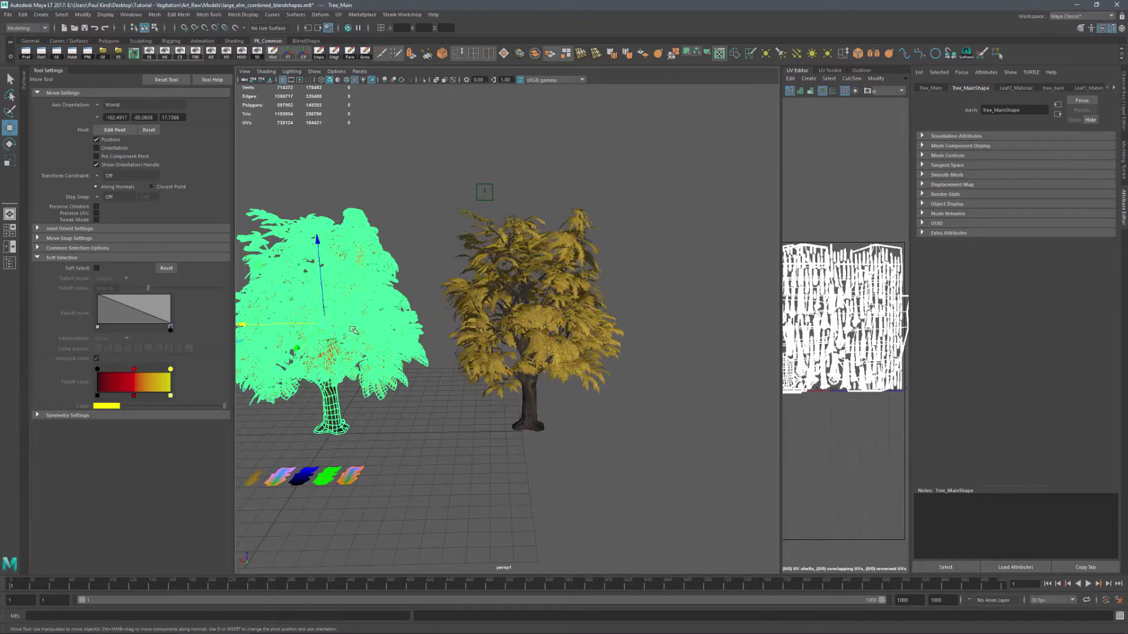
key("ctrl+d")
left_click_drag(353, 331, 654, 340)
right_click_drag(554, 342, 421, 327, "alt")
left_click_drag(420, 328, 344, 295, "alt")
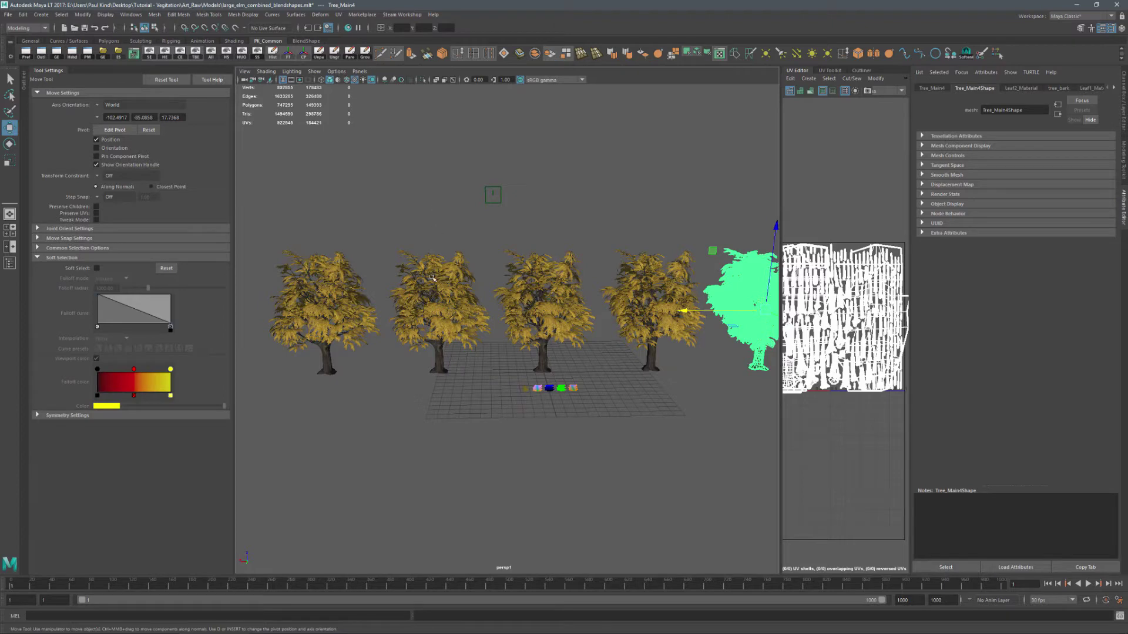
middle_click_drag(532, 264, 617, 329, "alt")
mouse_move(617, 329)
left_mouse_down("alt")
mouse_move(582, 342)
mouse_move(605, 329)
left_mouse_up("alt")
middle_click_drag(541, 361, 540, 351, "alt")
scroll(541, 351, "up", 5)
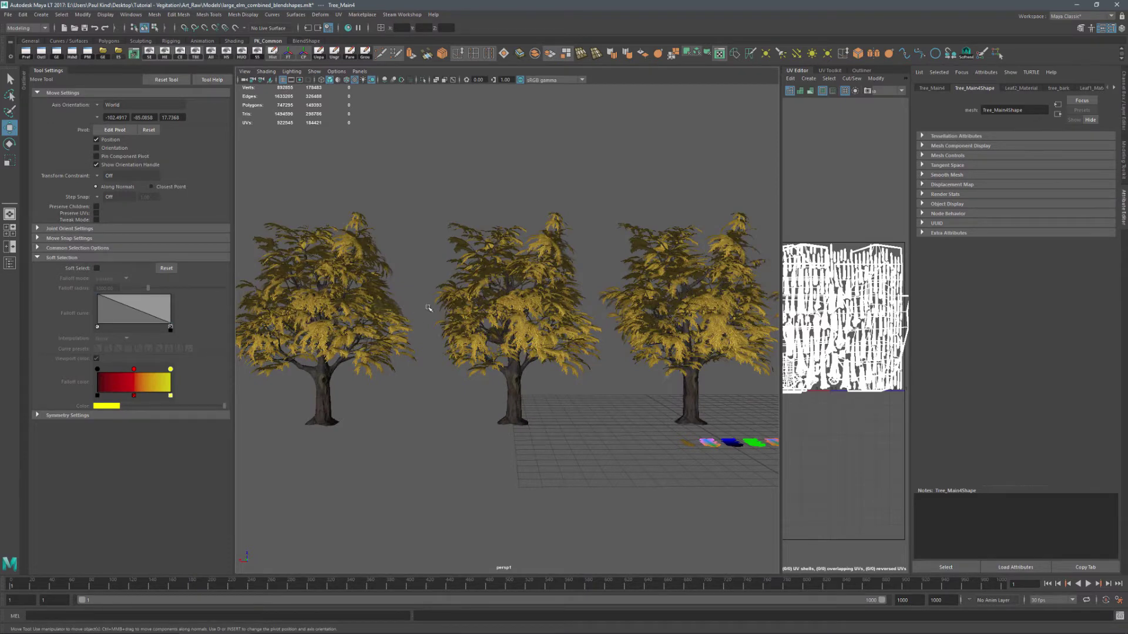
middle_click_drag(449, 291, 517, 299, "alt")
left_click_drag(518, 298, 545, 307, "alt")
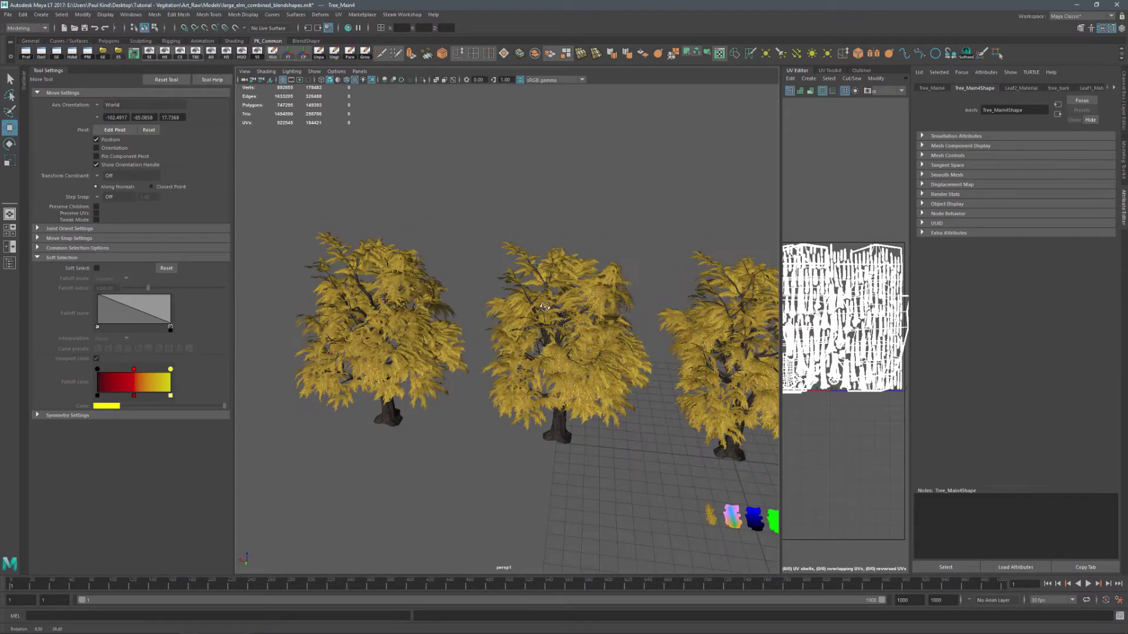
Step: Apply Deform > Lattice to Tree_Main2 and set the ffd1 lattice's S and U divisions to 5
left_click(387, 311)
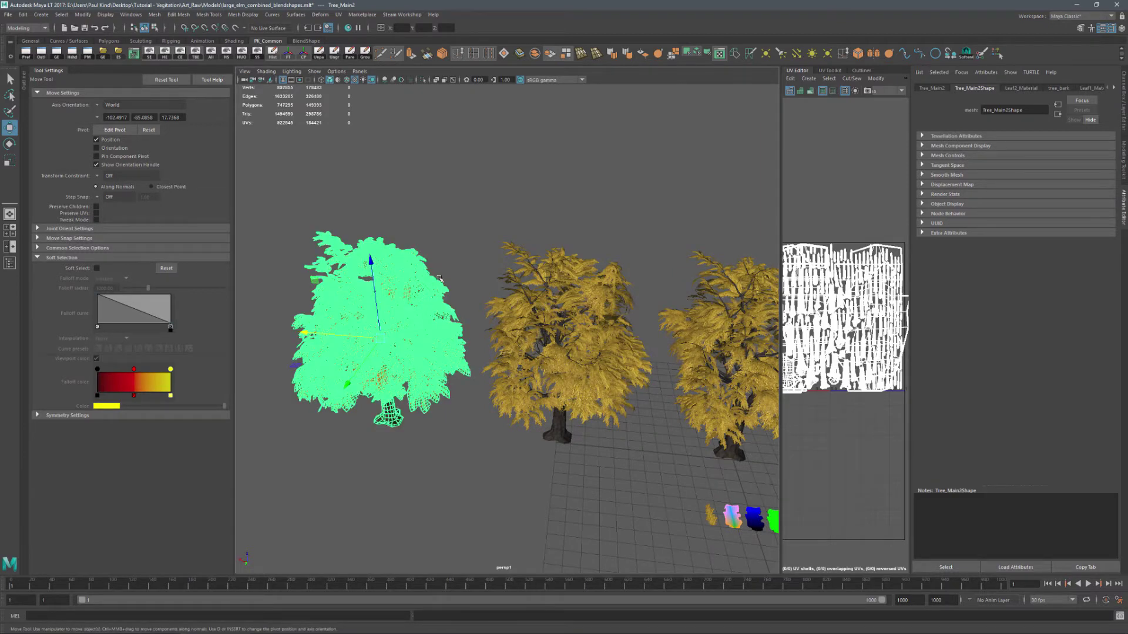
left_click(325, 15)
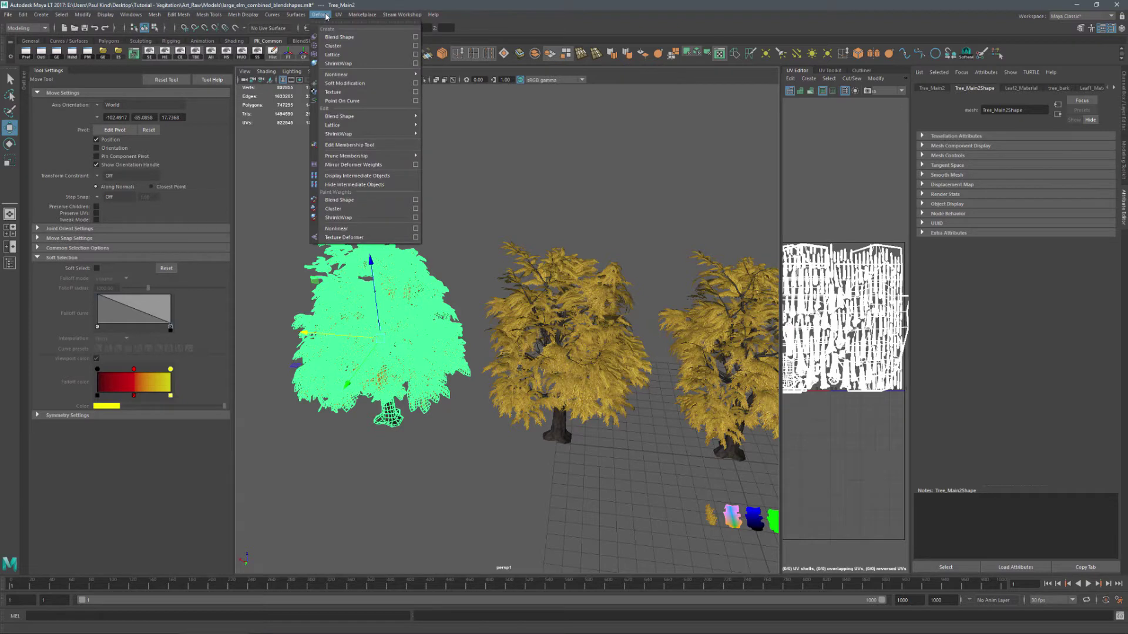
left_click(332, 55)
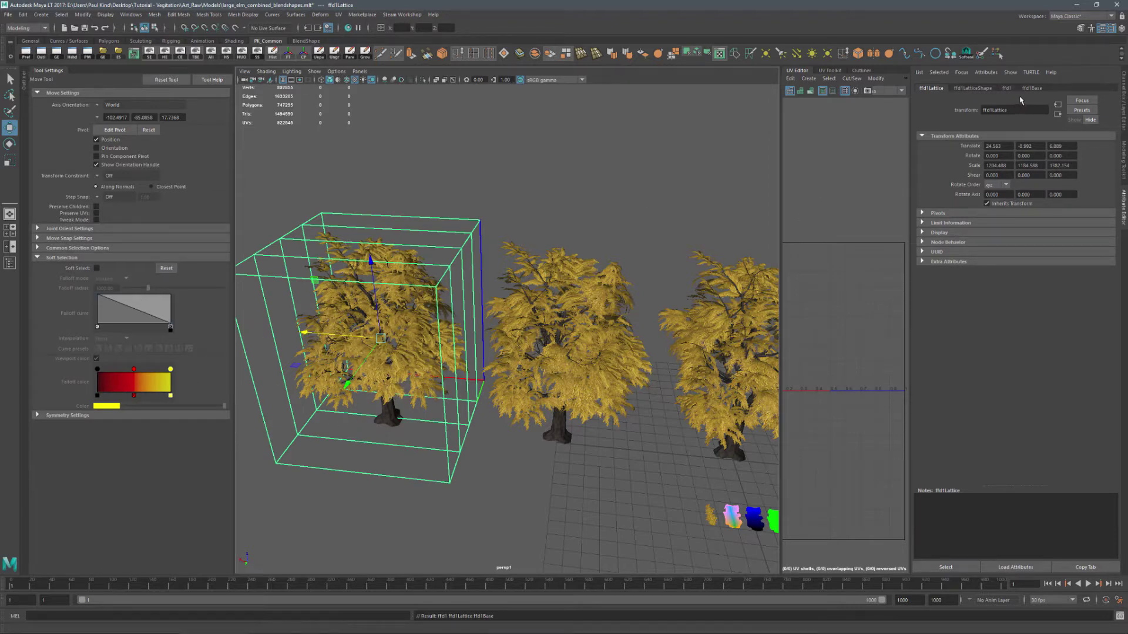
left_click(984, 89)
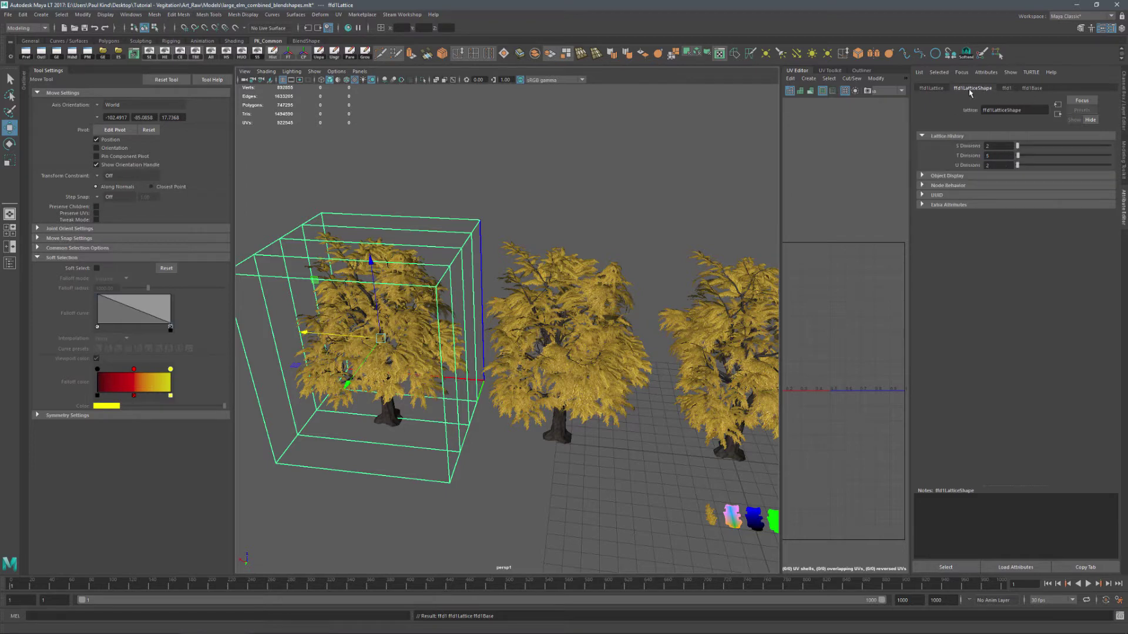
left_click(1001, 146)
type("5")
key("Tab")
key("Tab")
type("5")
key("Return")
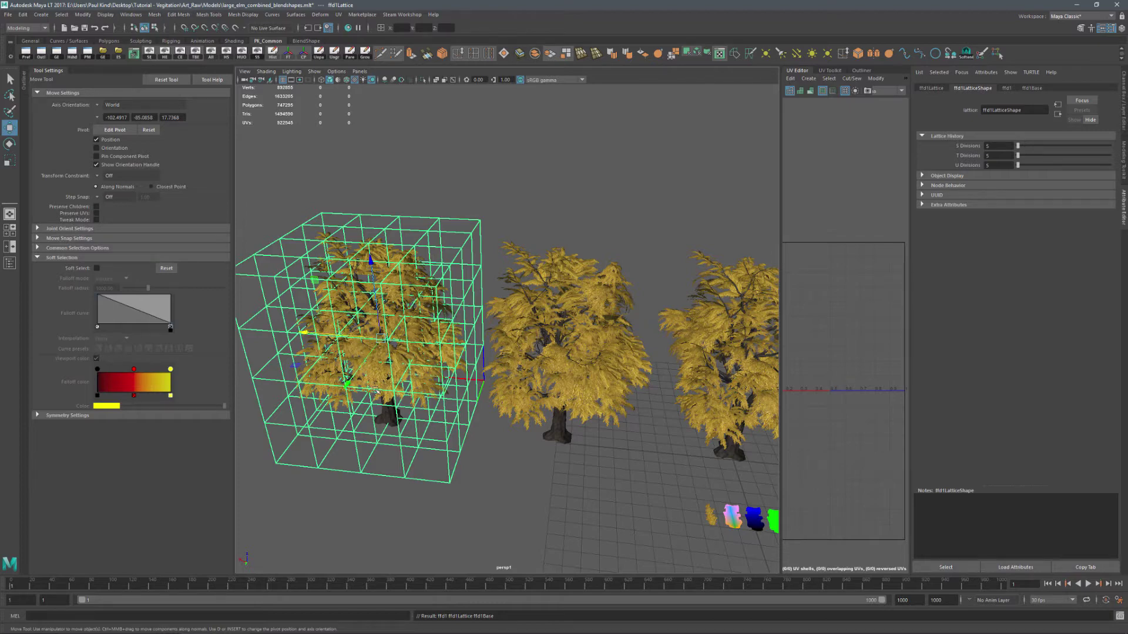
Step: Apply a lattice to Tree_Main1 and set ffd2's S and U divisions to 5
left_click(581, 356)
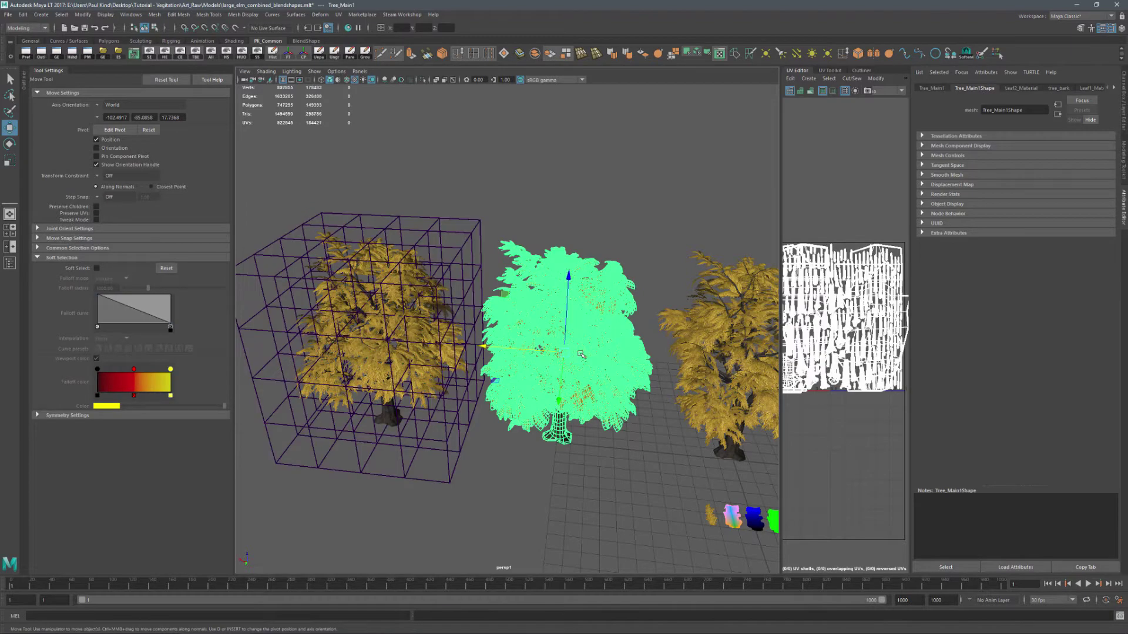
left_click(320, 14)
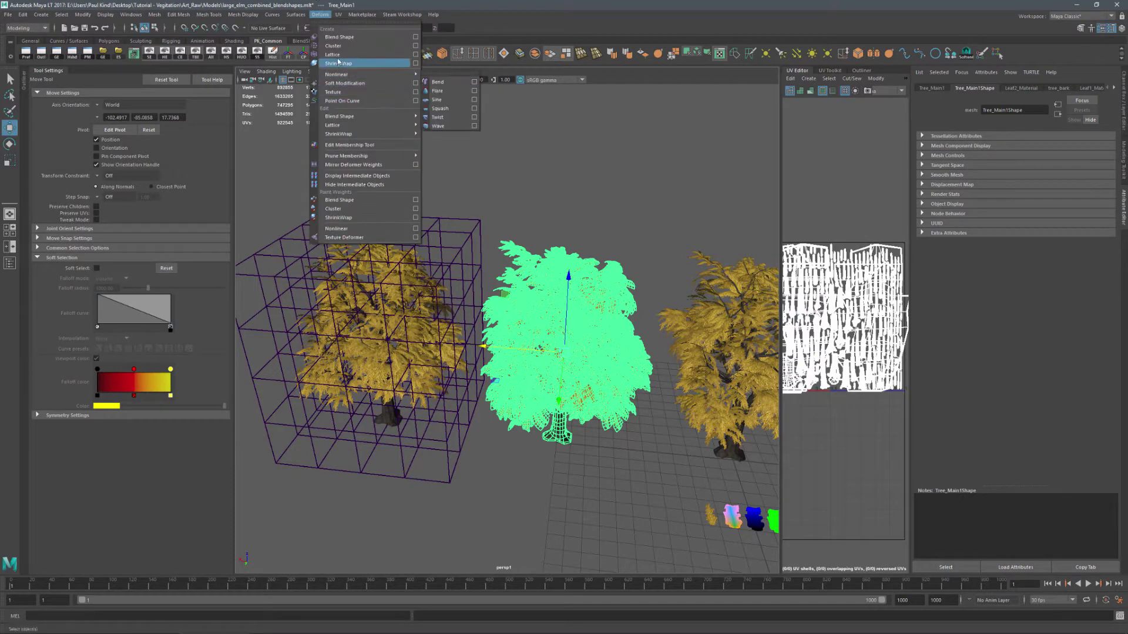
left_click(332, 54)
left_click(972, 88)
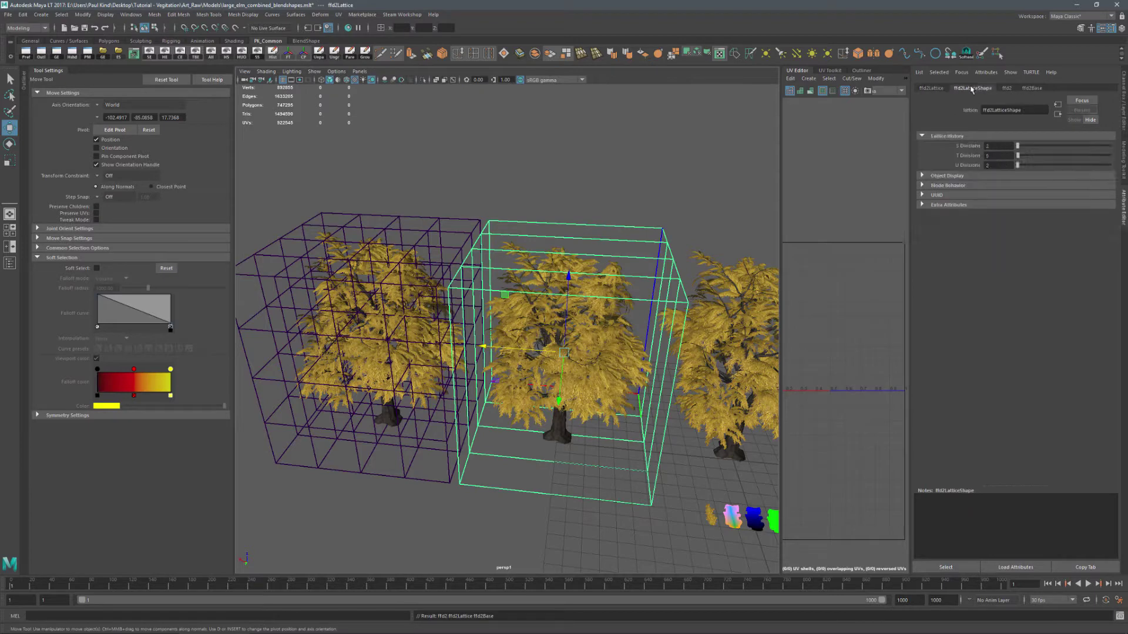
left_click(988, 146)
type("5")
key("Tab")
key("Tab")
type("5")
key("Return")
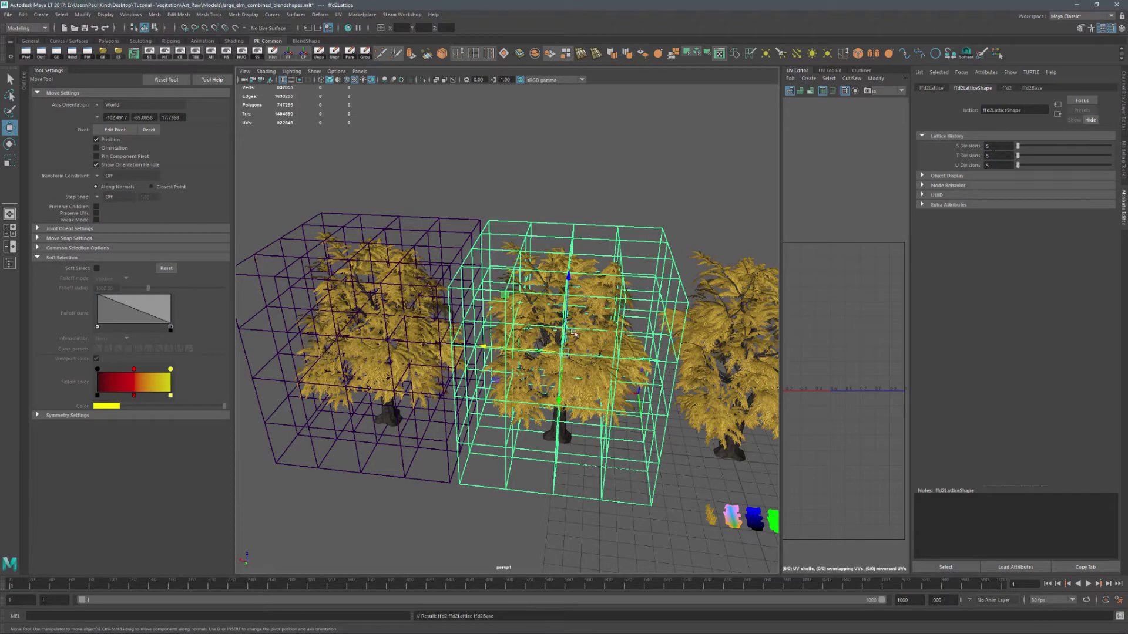
Step: Bring the later trees into view and select the next tree in the row
left_click_drag(705, 264, 450, 336, "alt")
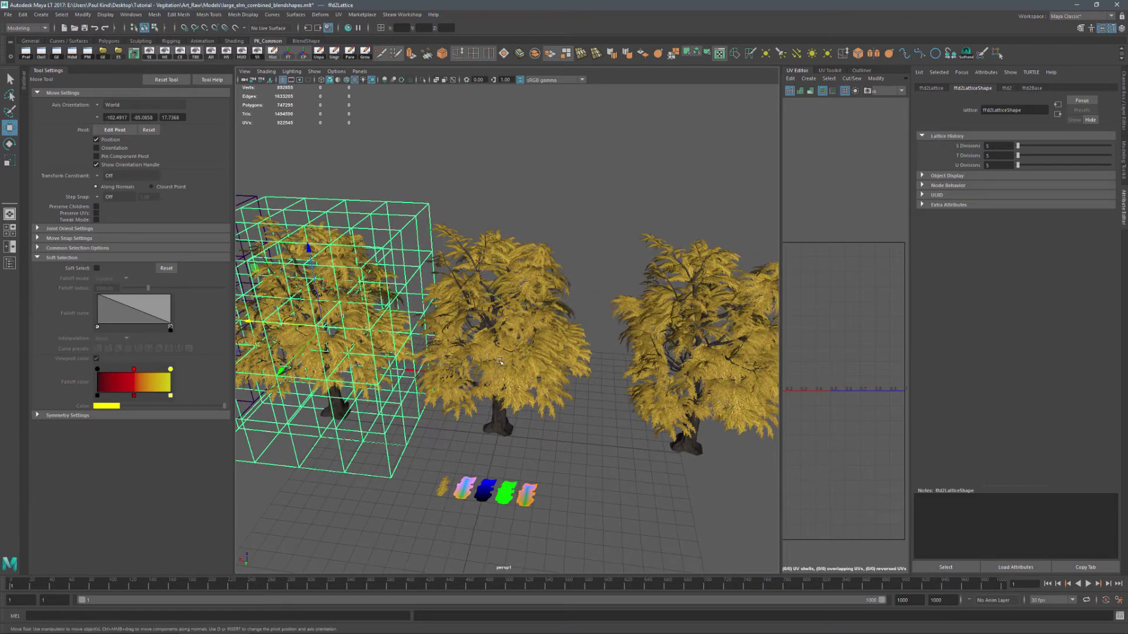
left_click_drag(663, 383, 574, 338, "alt")
left_click(575, 338)
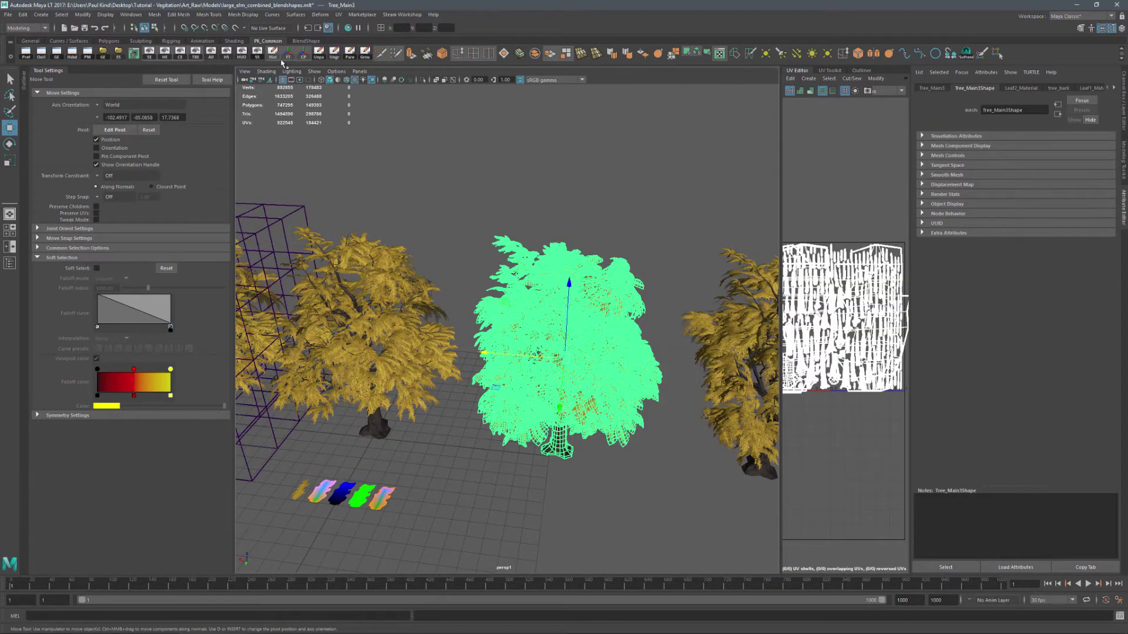
Step: Add lattice ffd3 to the selected tree with S and U divisions of 5, then select the next unlatticed tree
left_click(322, 14)
left_click(332, 54)
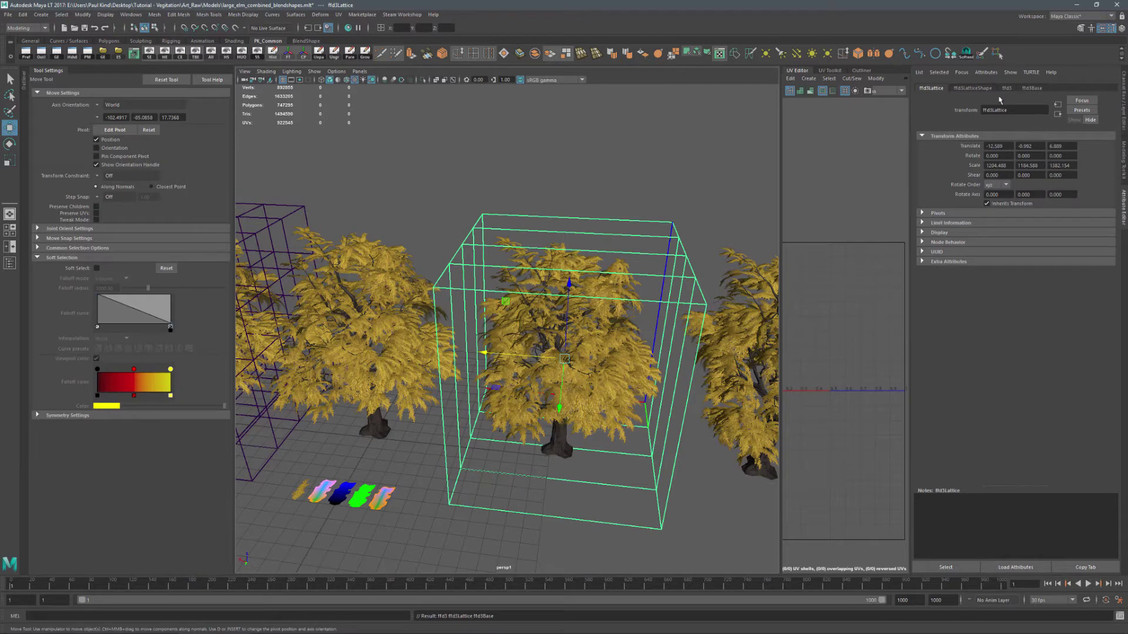
left_click(973, 87)
left_click(994, 146)
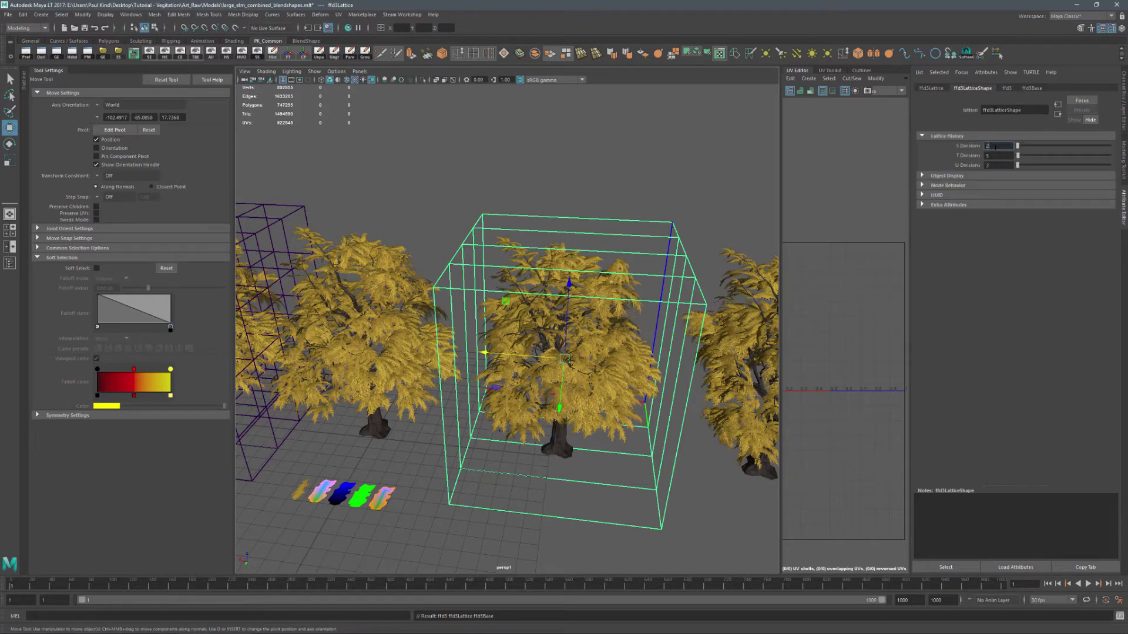
type("5")
key("Tab")
key("Tab")
type("5")
key("Return")
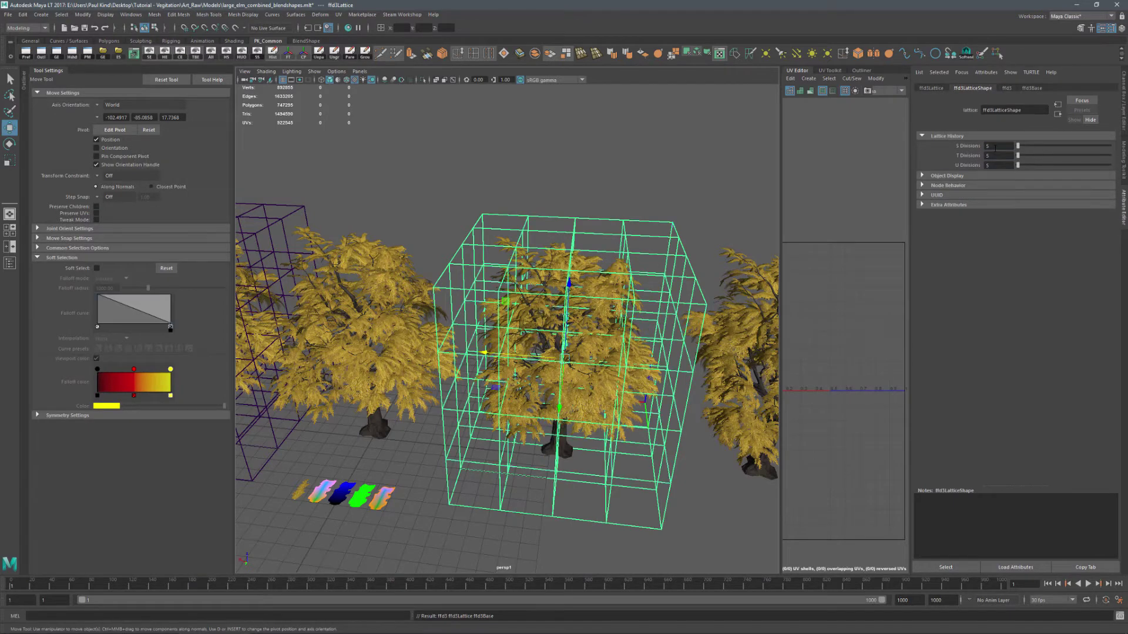
middle_click_drag(685, 318, 545, 325, "alt")
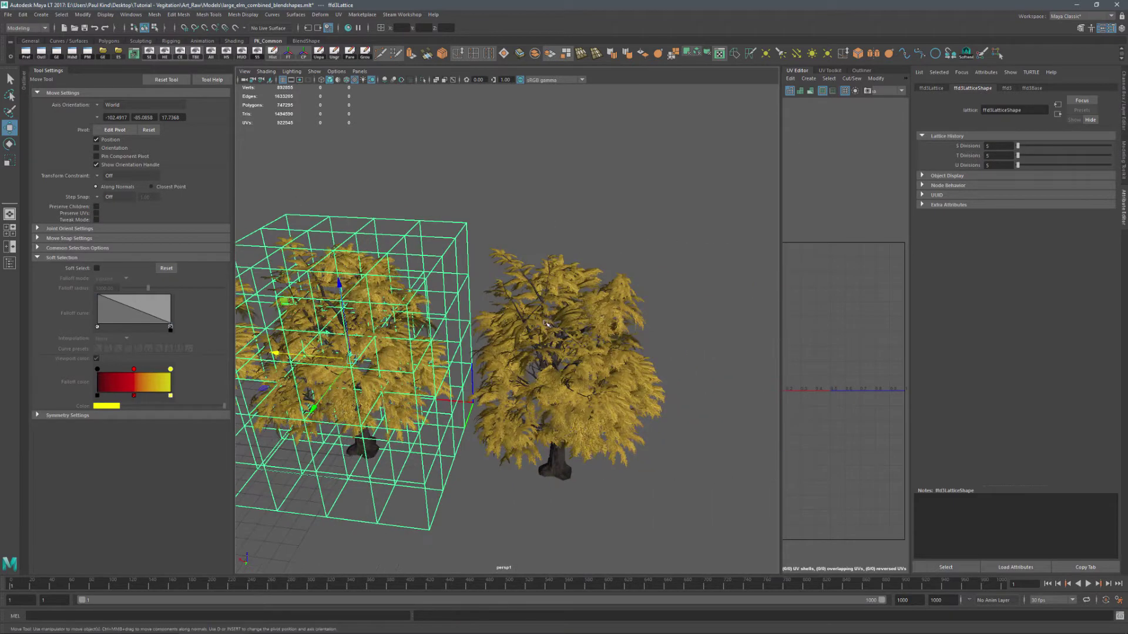
left_click(546, 323)
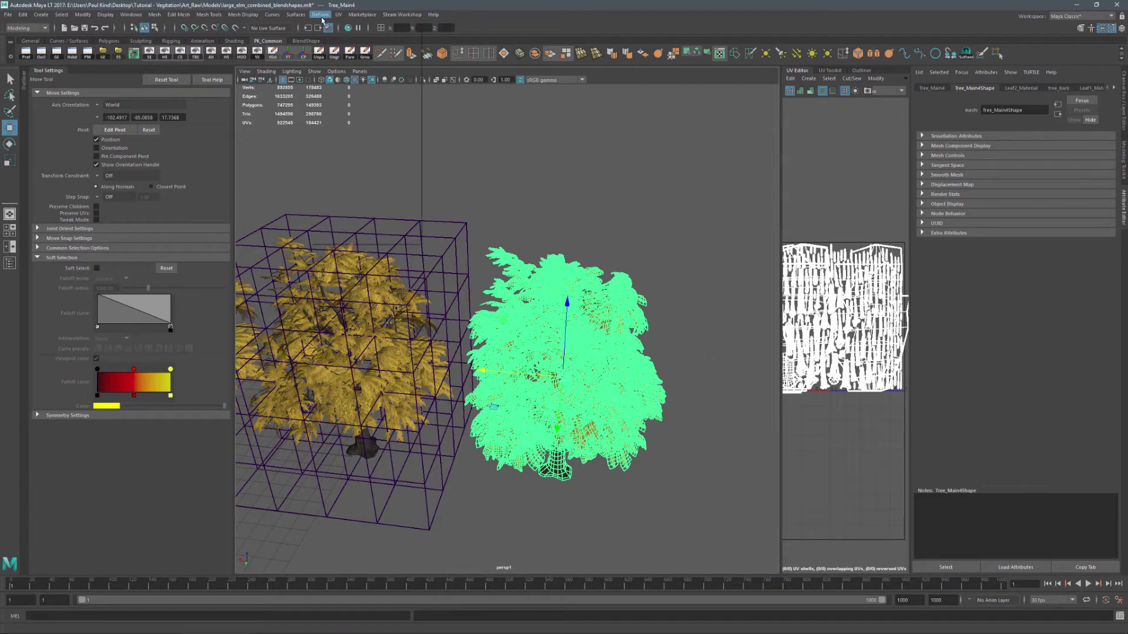
Step: Add a fourth lattice, ffd4, to the selected tree with S and U divisions of 5
left_click(320, 15)
left_click(334, 55)
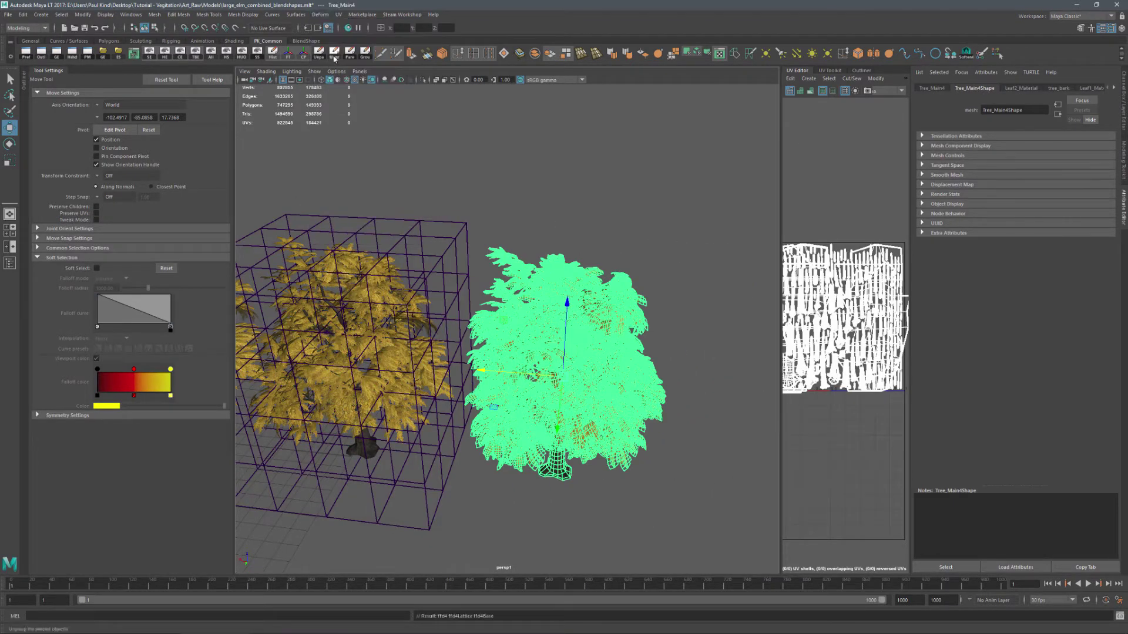
left_click(982, 89)
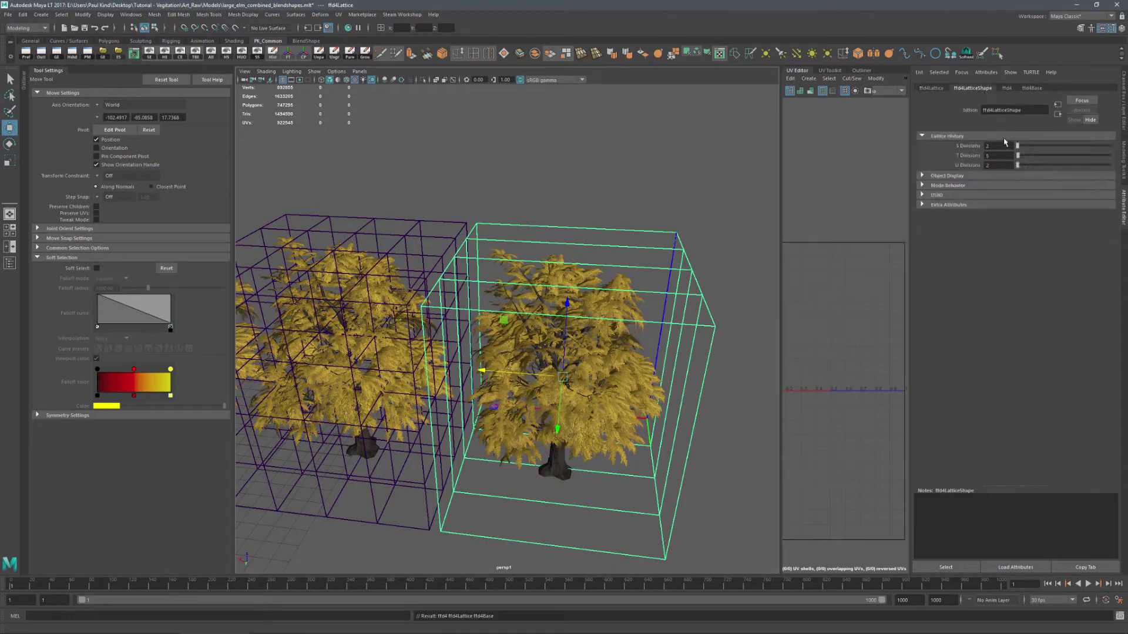
type("5")
key("Tab")
key("Tab")
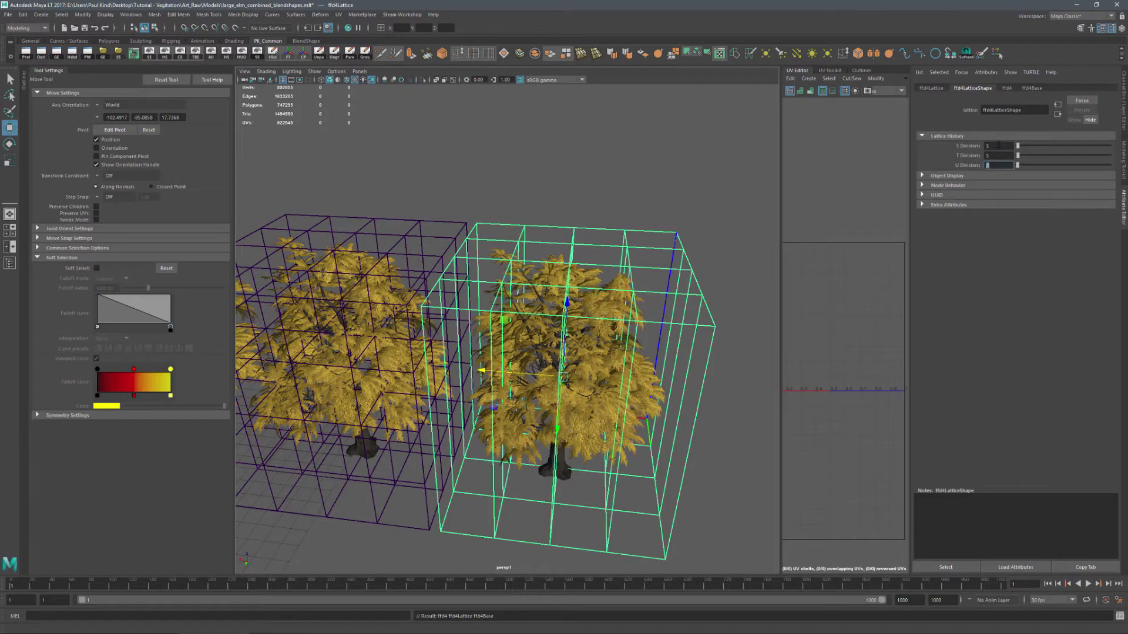
type("5")
key("Tab")
right_click_drag(464, 294, 342, 312, "alt")
left_click_drag(343, 318, 510, 323, "alt")
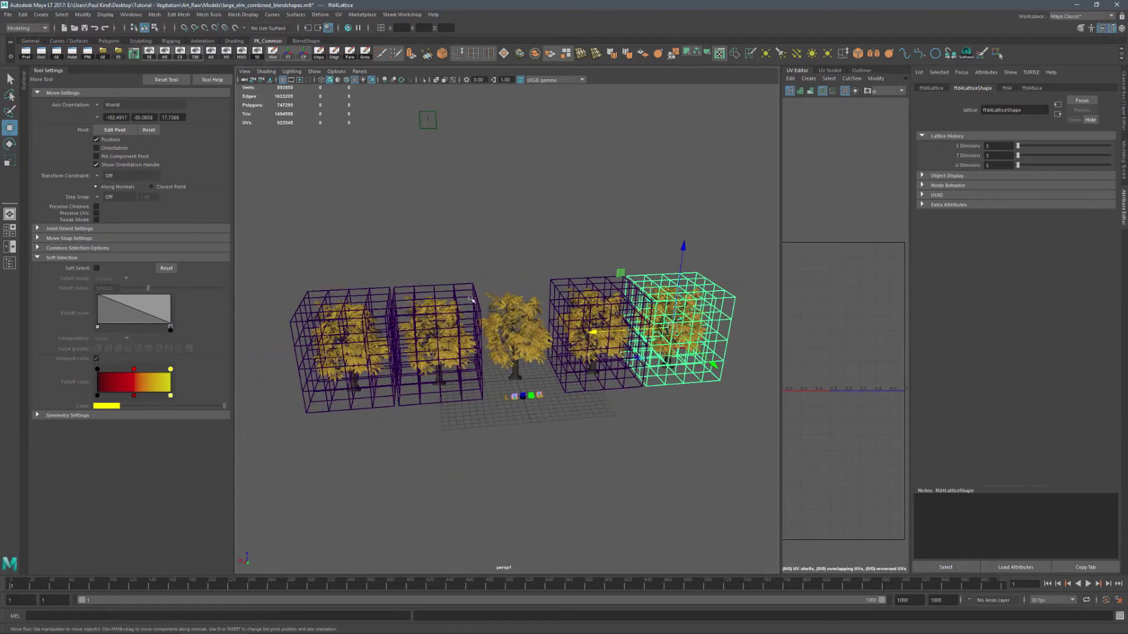
scroll(552, 330, "up", 4)
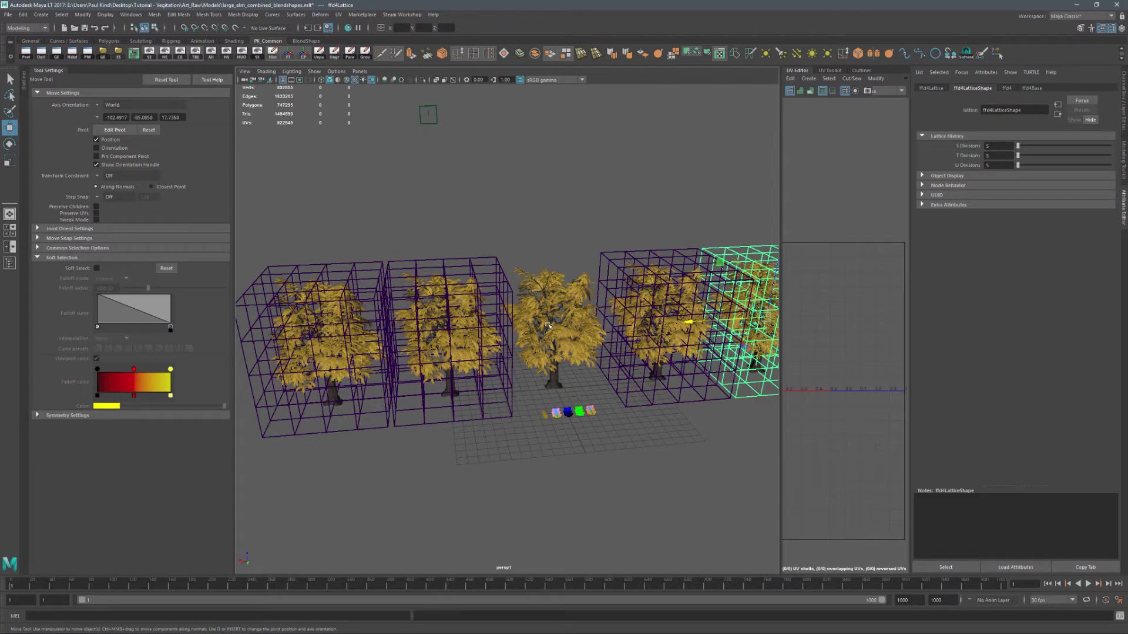
Step: Rename the second-lattice tree to Tree_Rustle1 and the leftmost tree to Tree_Rusle2
left_click(550, 325)
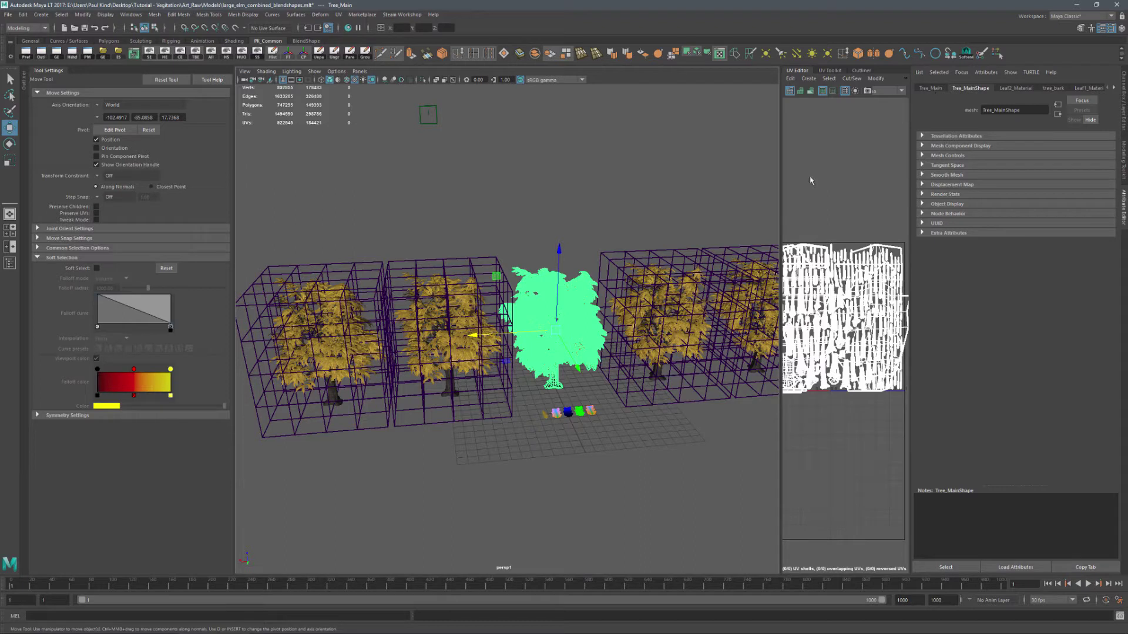
left_click(462, 349)
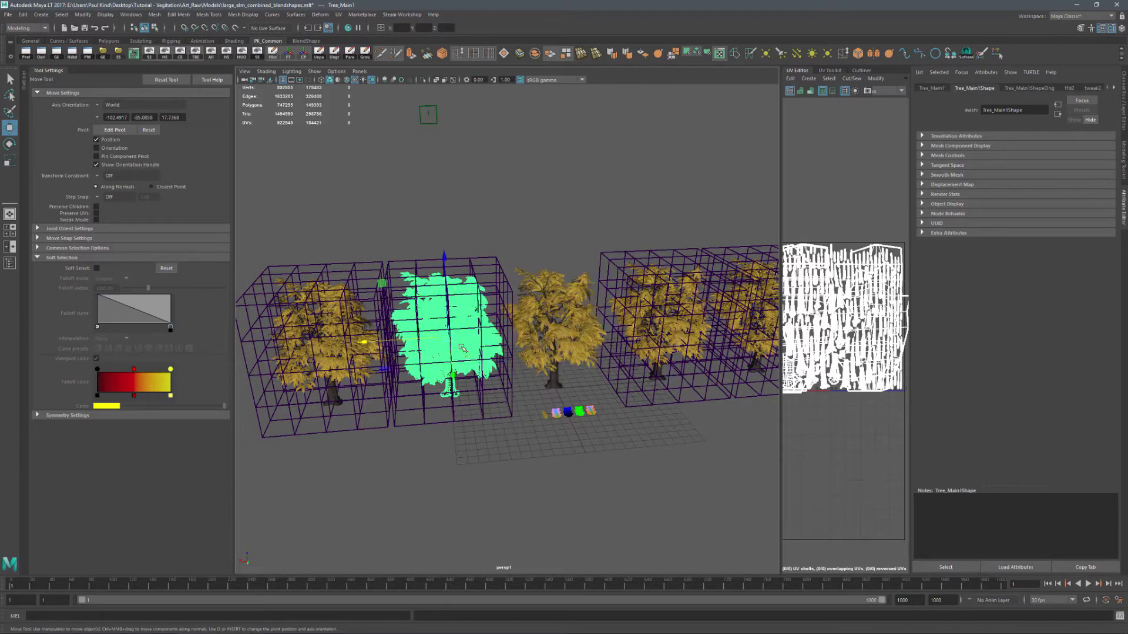
left_click(933, 88)
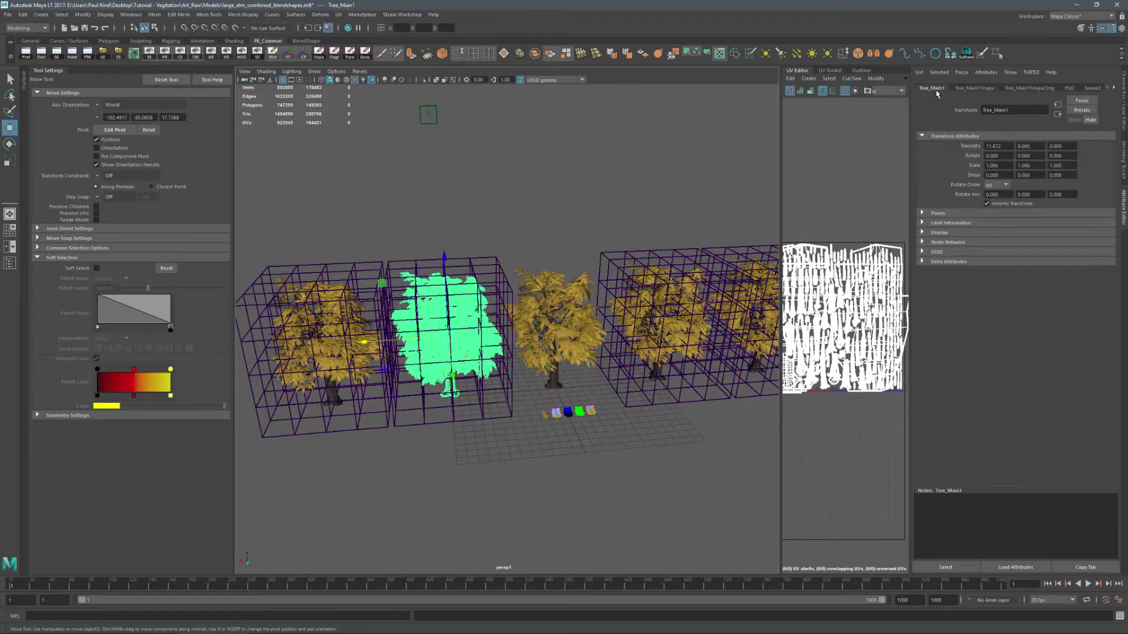
left_click_drag(1011, 111, 991, 110)
type("Rustle")
key("Return")
left_click(336, 347)
double_click(998, 110)
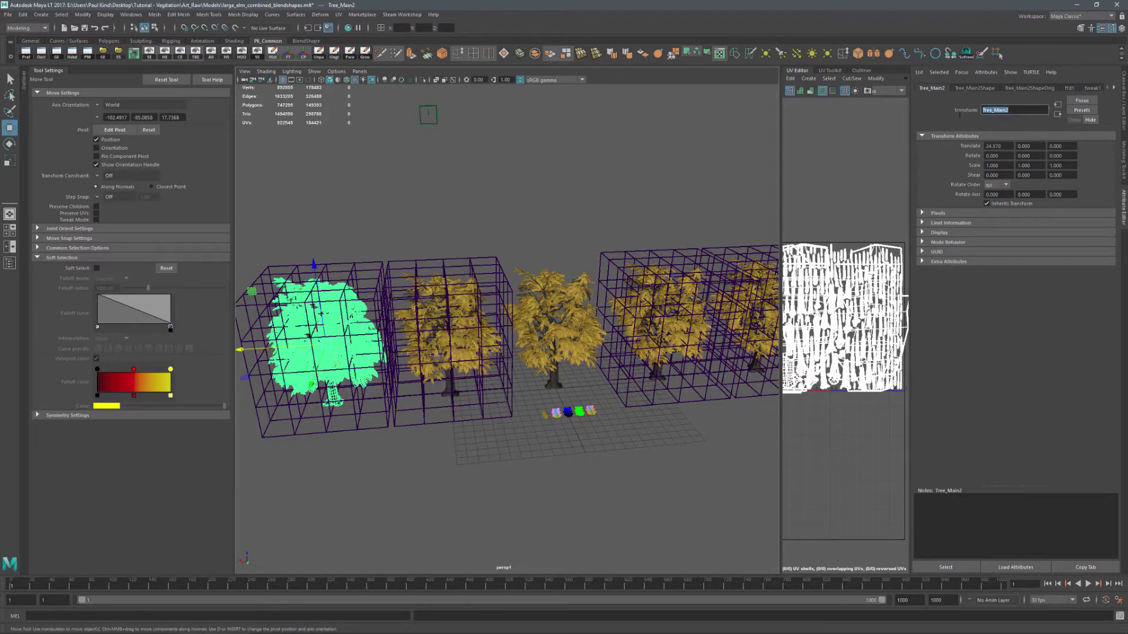
type("T")
key("Return")
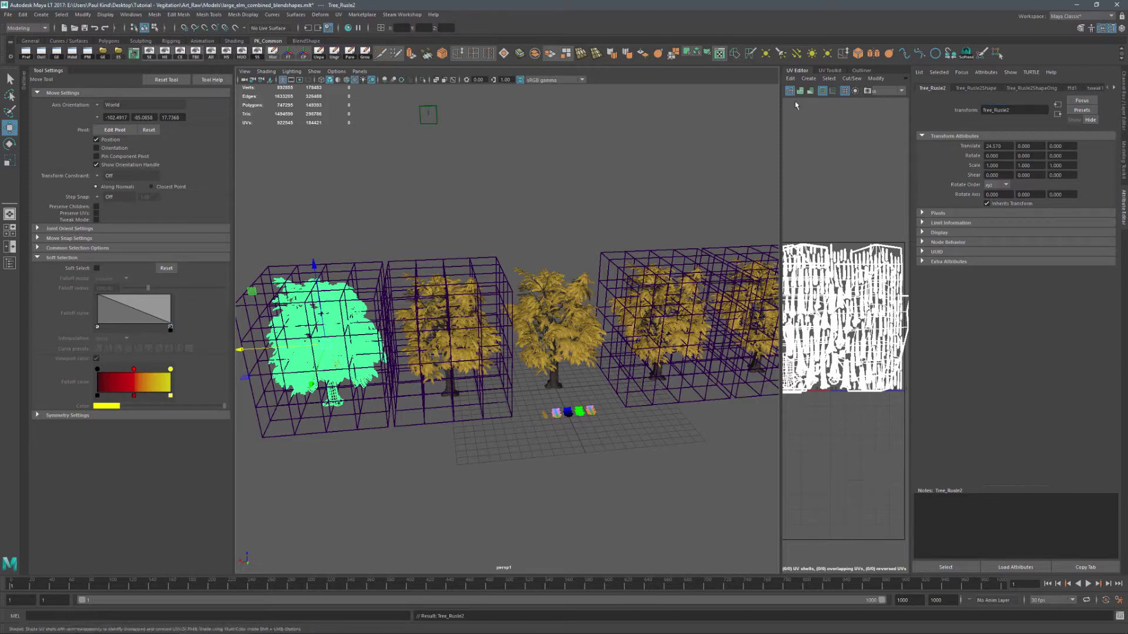
Step: Rename Tree_Main3 to Tree_Rustle3 and Tree_Main4 to Tree_Rustle4
left_click(648, 331)
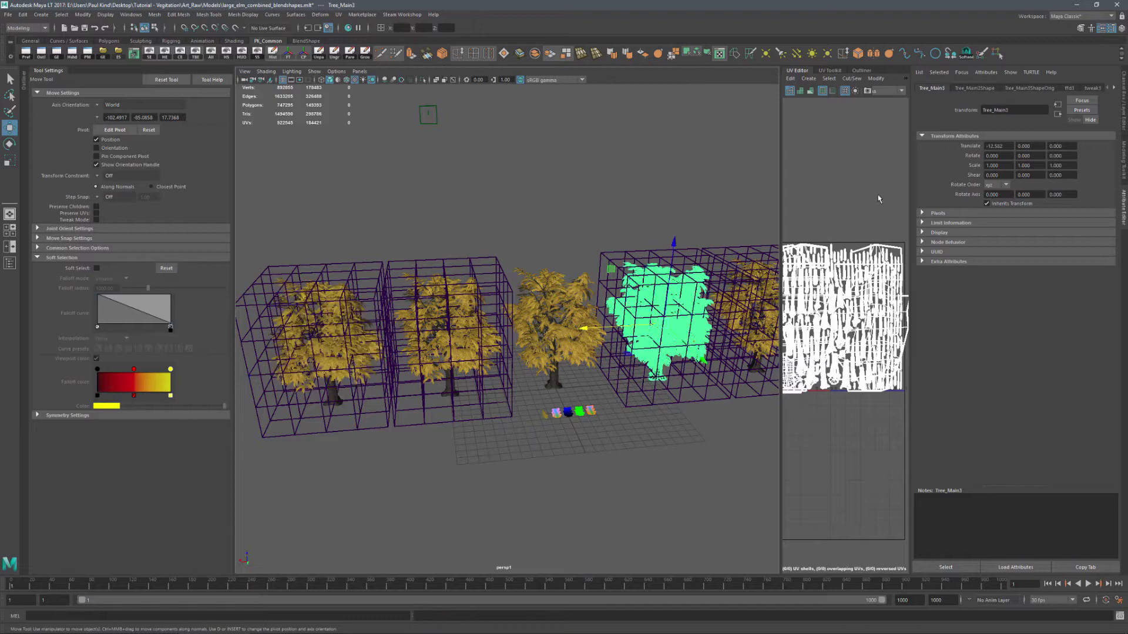
left_click_drag(1010, 110, 997, 111)
type("Rustle3")
key("Return")
middle_click_drag(715, 360, 544, 401, "alt")
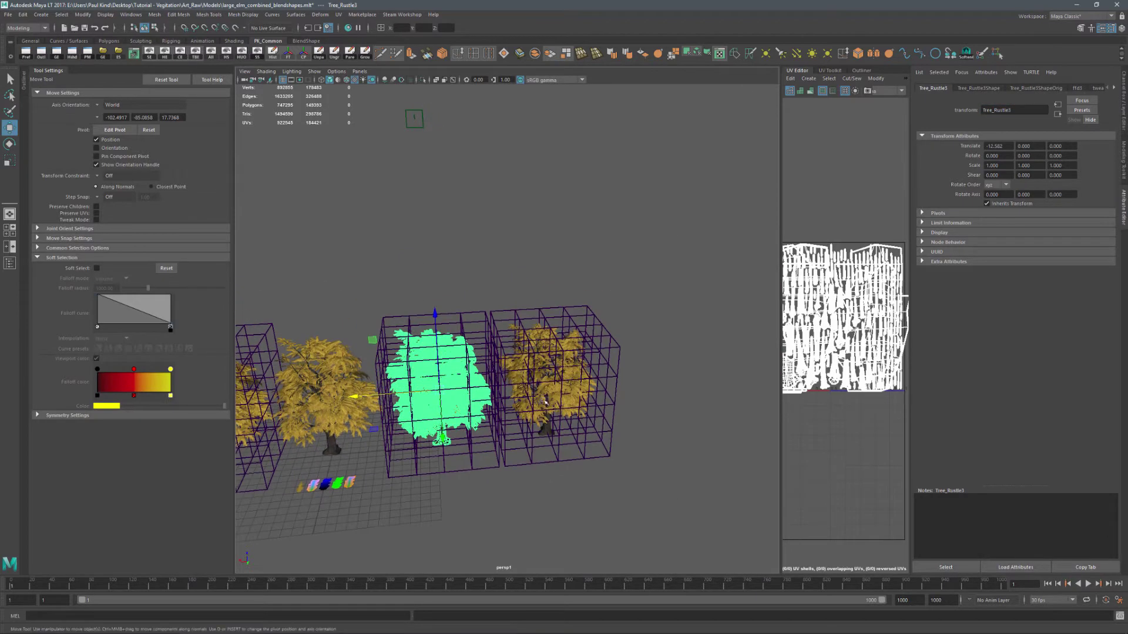
left_click(548, 396)
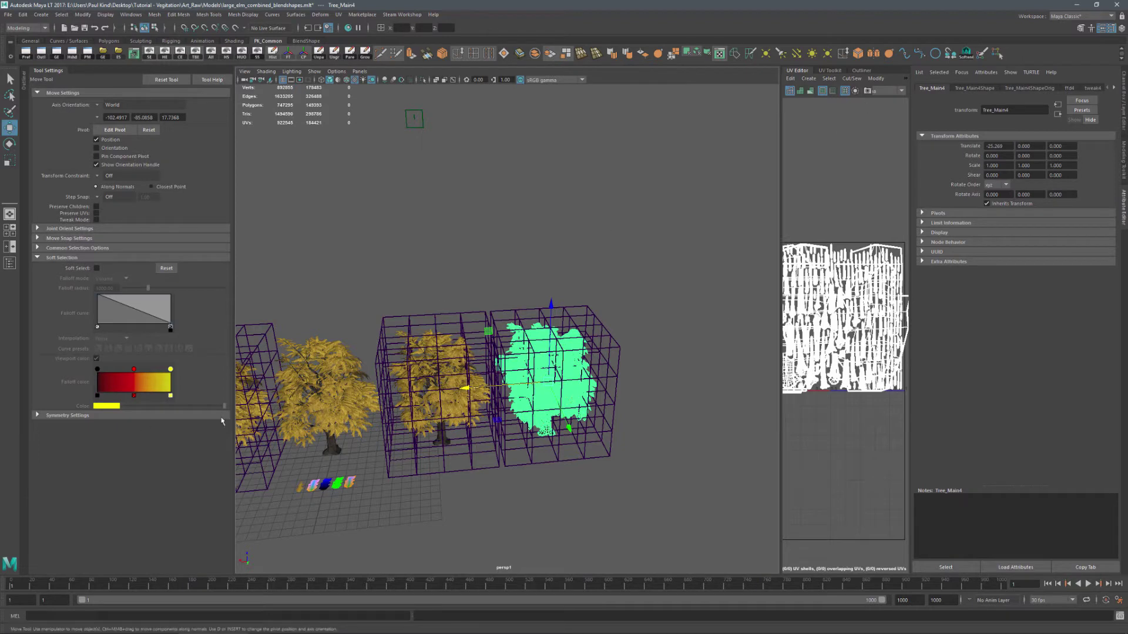
left_click_drag(1012, 110, 998, 110)
type("Rustled")
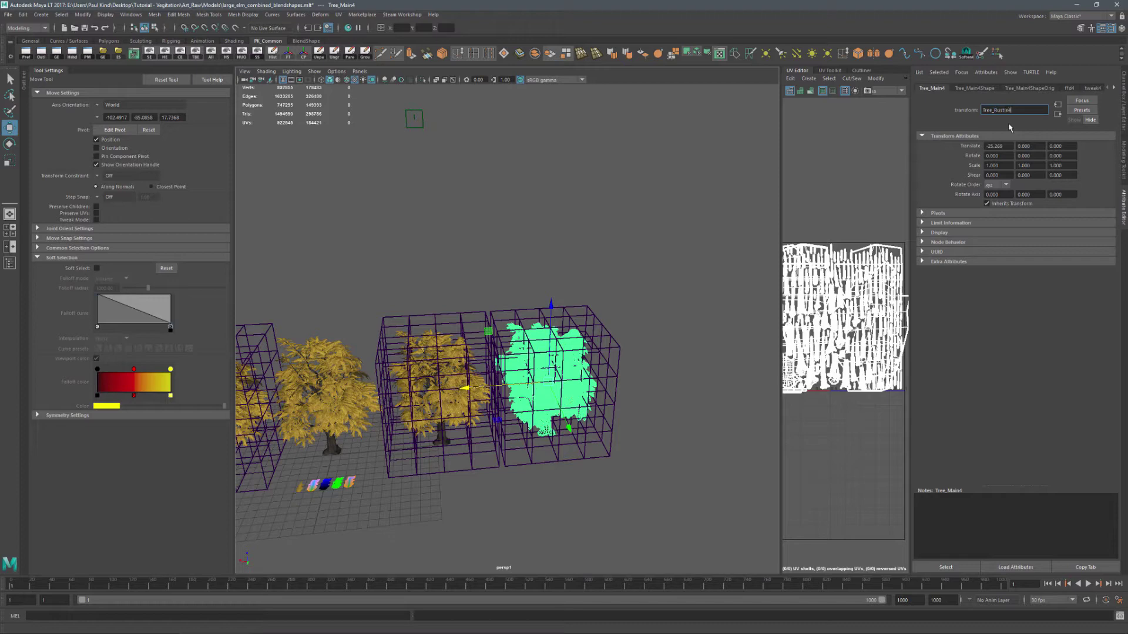
key("Return")
middle_click_drag(342, 465, 572, 416, "alt")
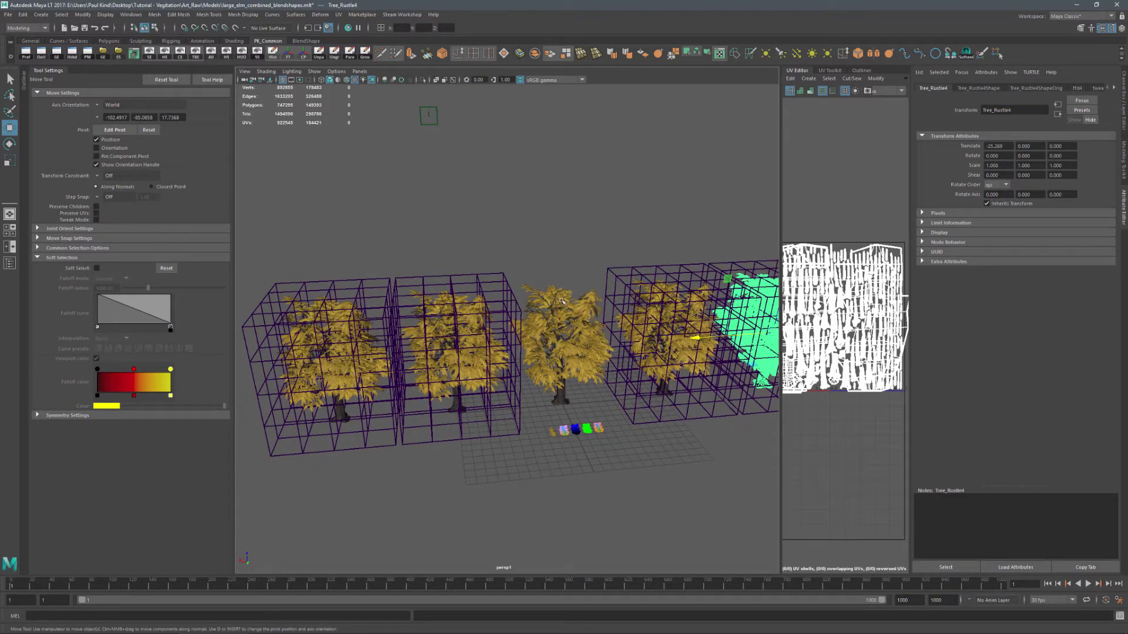
left_click_drag(569, 359, 575, 463, "alt")
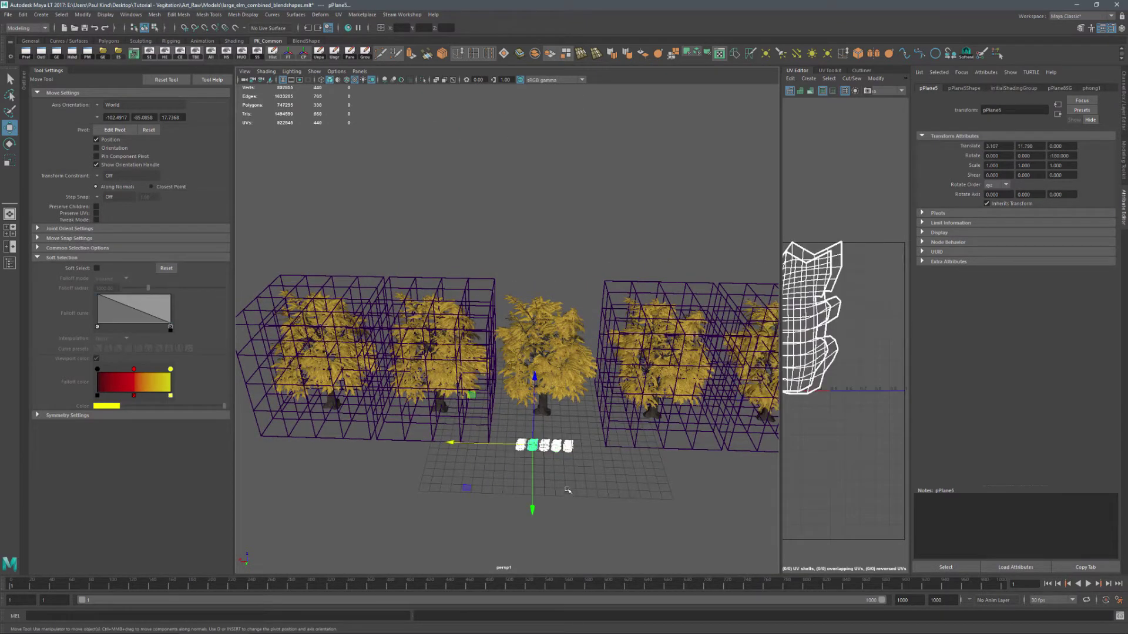
Step: Delete the small leaf planes, then move the camera in close on the leftmost trees
key("Delete")
left_click_drag(610, 471, 531, 454, "alt")
middle_click_drag(478, 427, 509, 446, "alt")
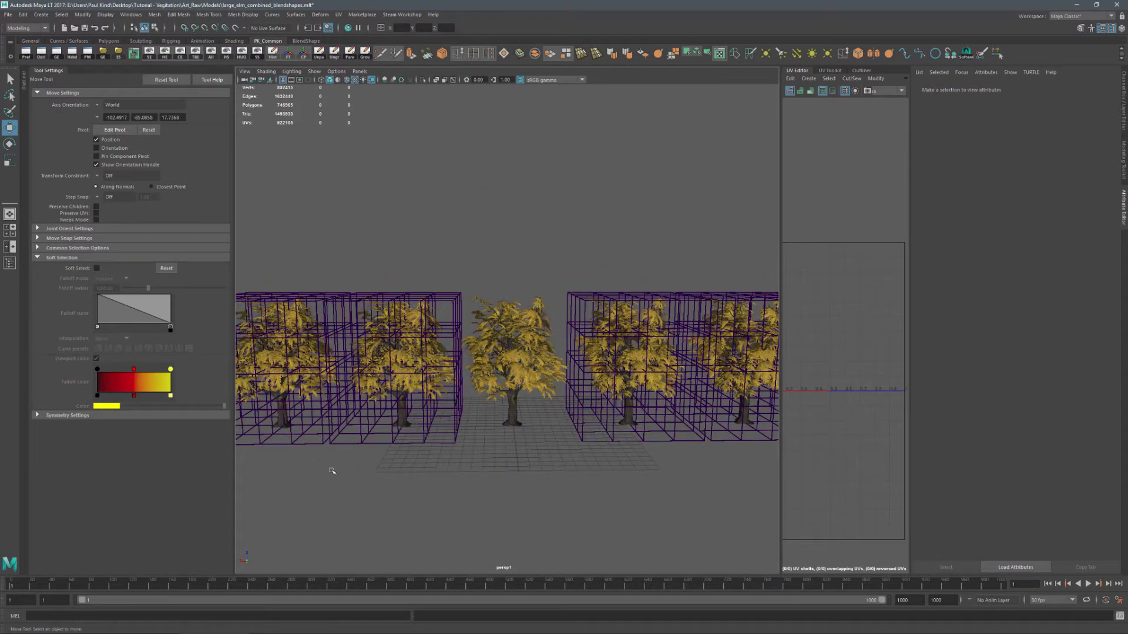
middle_click_drag(320, 417, 484, 433, "alt")
right_click_drag(453, 356, 528, 373, "alt")
mouse_move(530, 374)
left_mouse_down("alt")
mouse_move(510, 379)
mouse_move(527, 353)
left_mouse_up("alt")
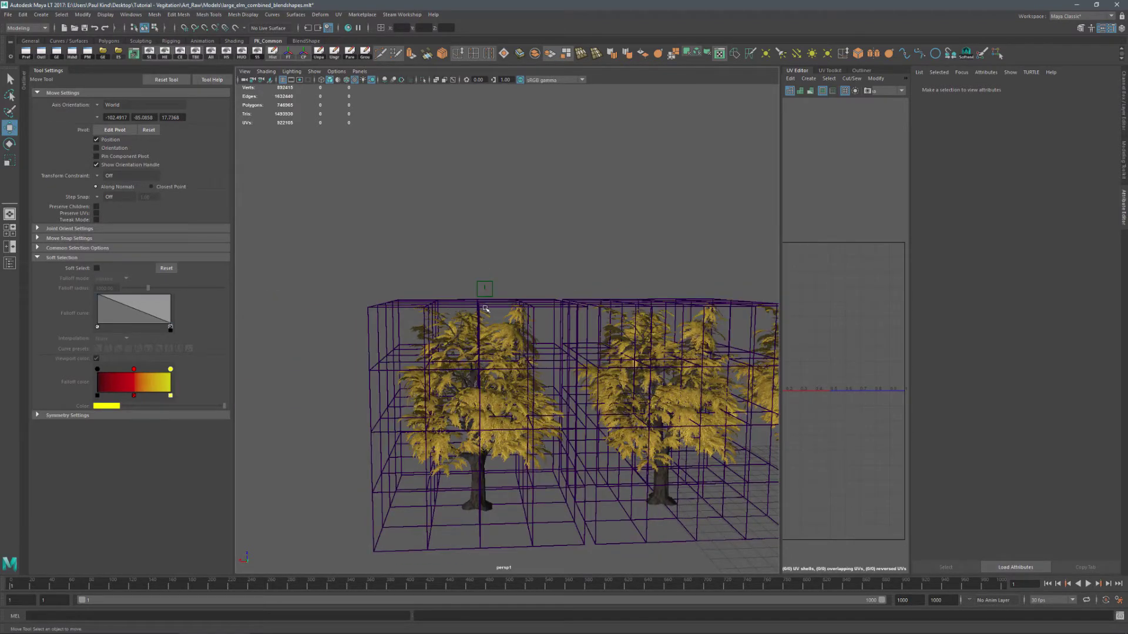
Step: Enable soft selection, switch the leftmost lattice to Lattice Point mode, and select its top points
left_click(97, 268)
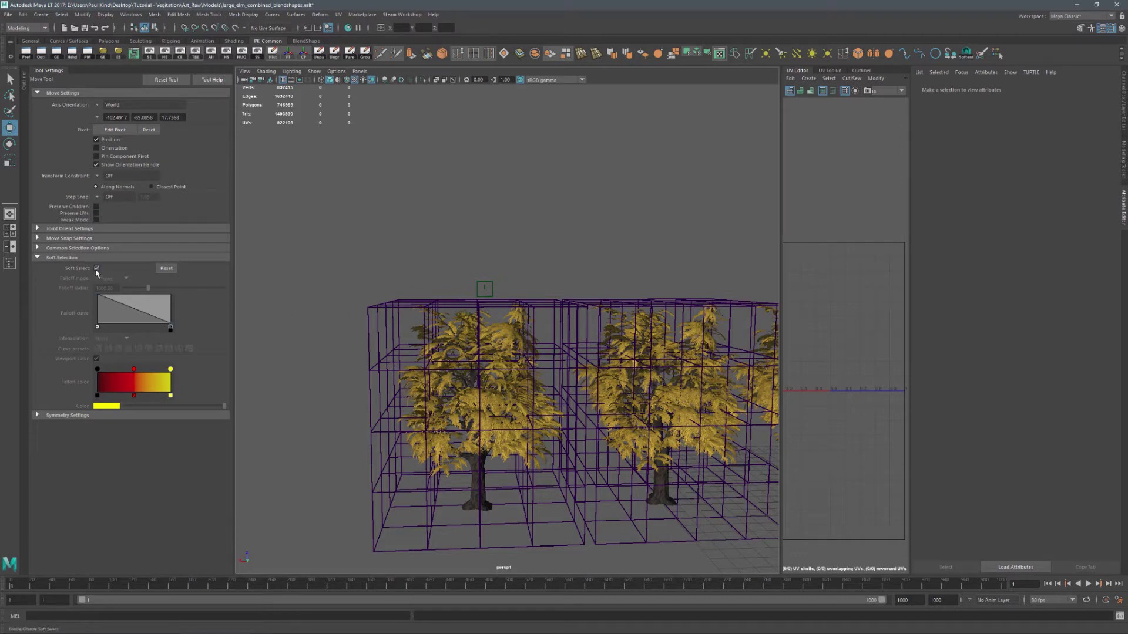
left_click(379, 309)
right_click(379, 310)
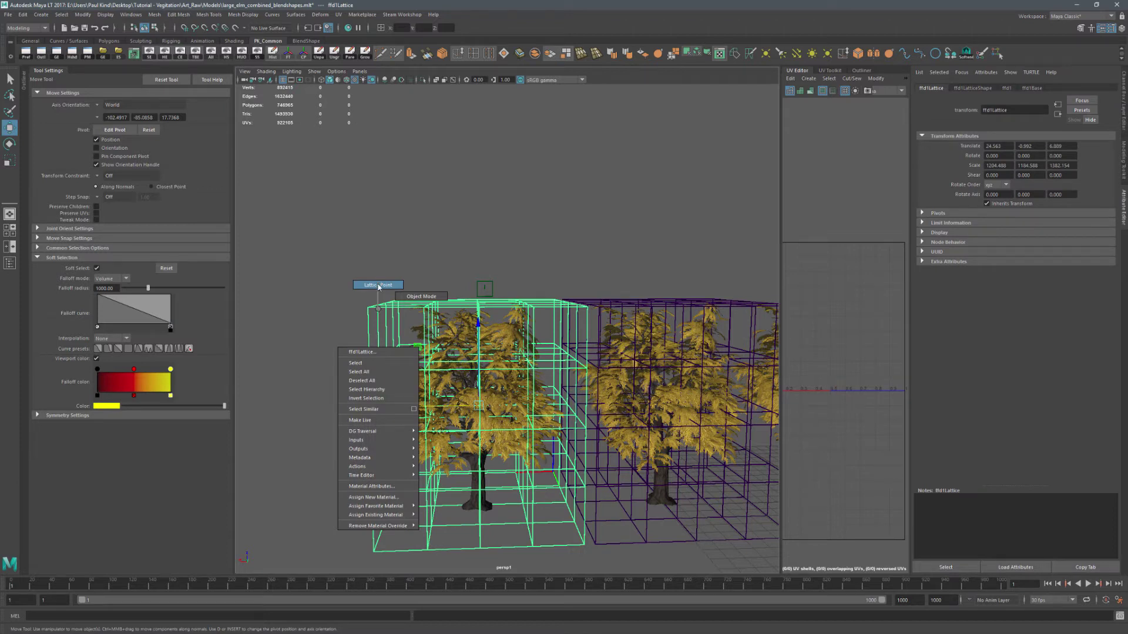
left_click(379, 286)
left_click_drag(324, 259, 591, 320)
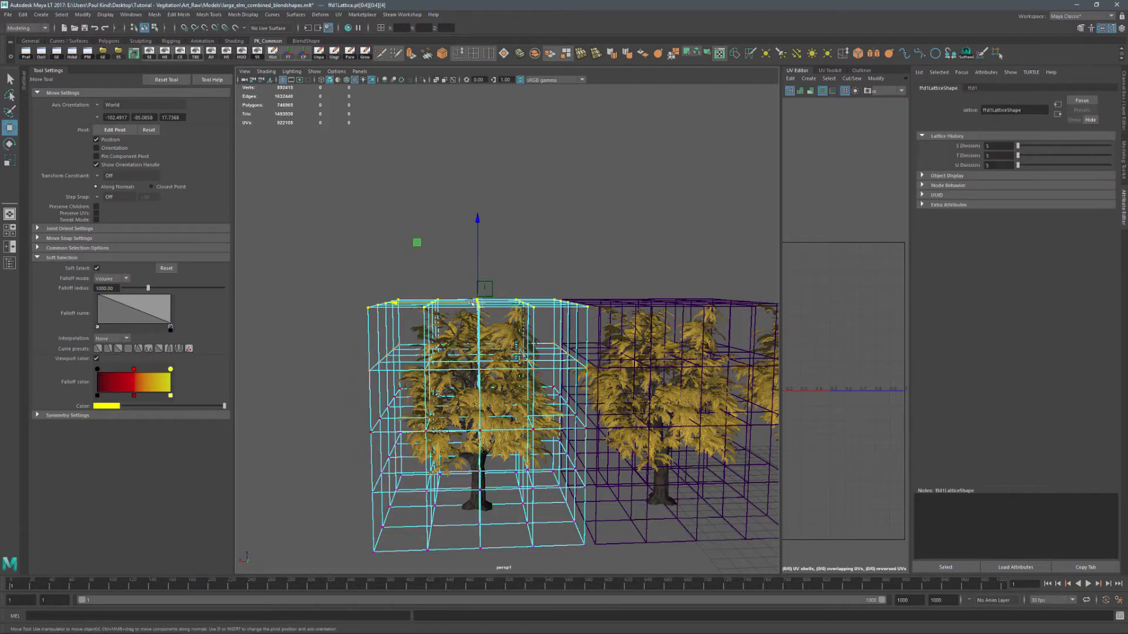
Step: Widen the soft-selection falloff to about 1155.56 and shift the top lattice points left to bend the tree
left_click_drag(527, 327, 522, 359, "alt")
left_click_drag(422, 327, 384, 328)
key("ctrl+z")
left_click_drag(528, 464, 474, 431, "alt")
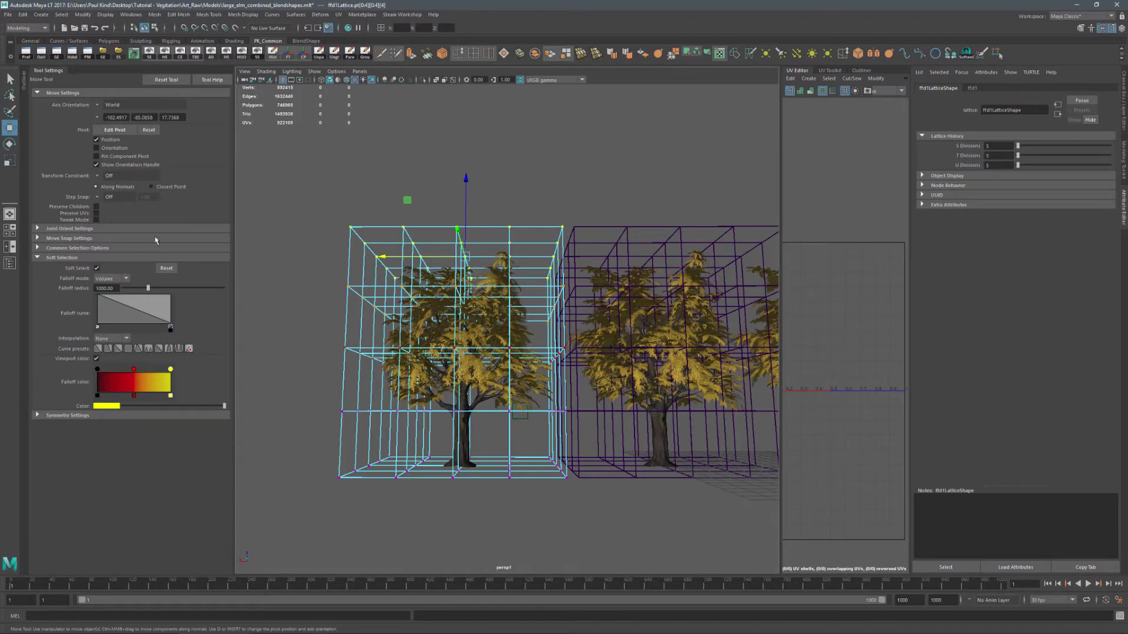
mouse_move(148, 289)
left_mouse_down()
mouse_move(161, 291)
mouse_move(153, 296)
left_mouse_up()
left_click_drag(380, 256, 355, 262)
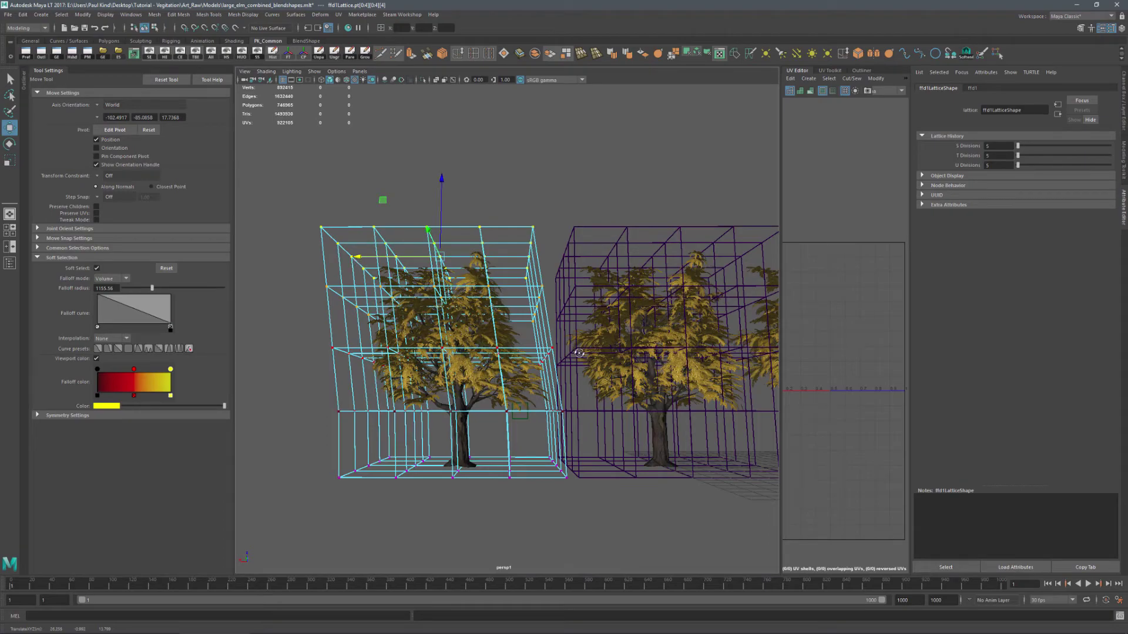
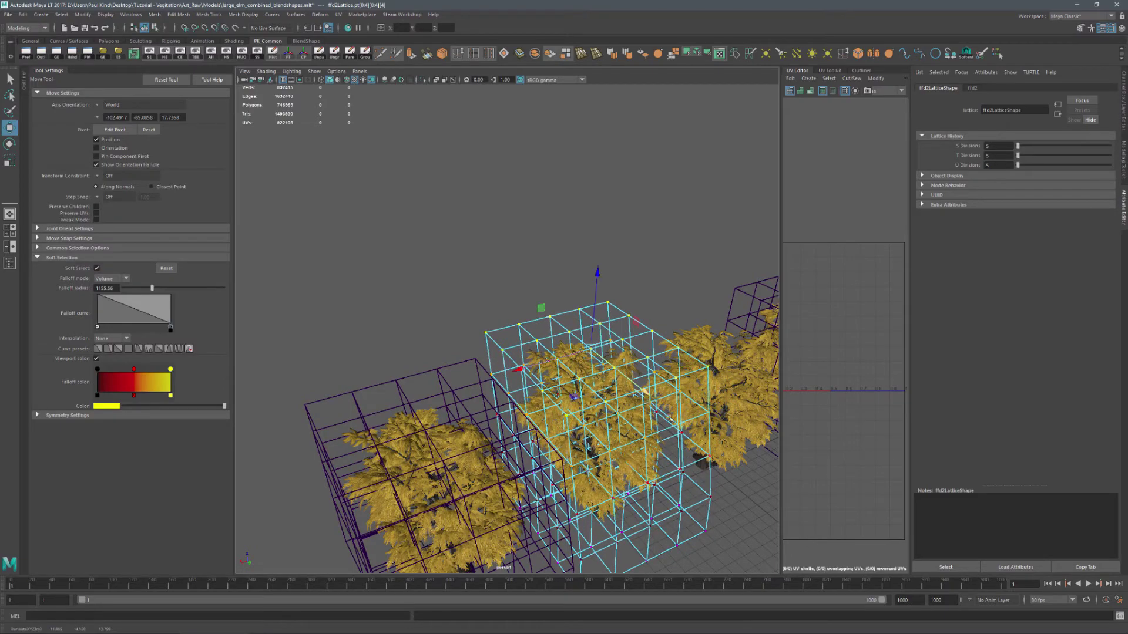
Step: Nudge the soft-selected lattice points to refine the leftmost tree's bend, checking it from several angles
left_click_drag(670, 432, 606, 407, "alt")
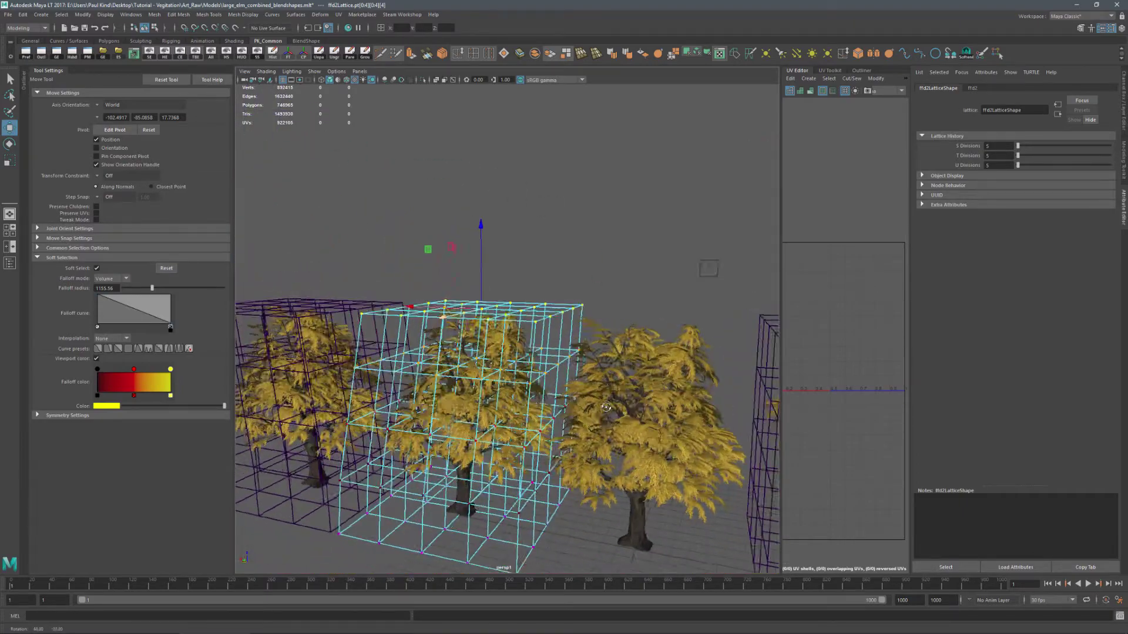
right_click_drag(605, 407, 623, 382, "alt")
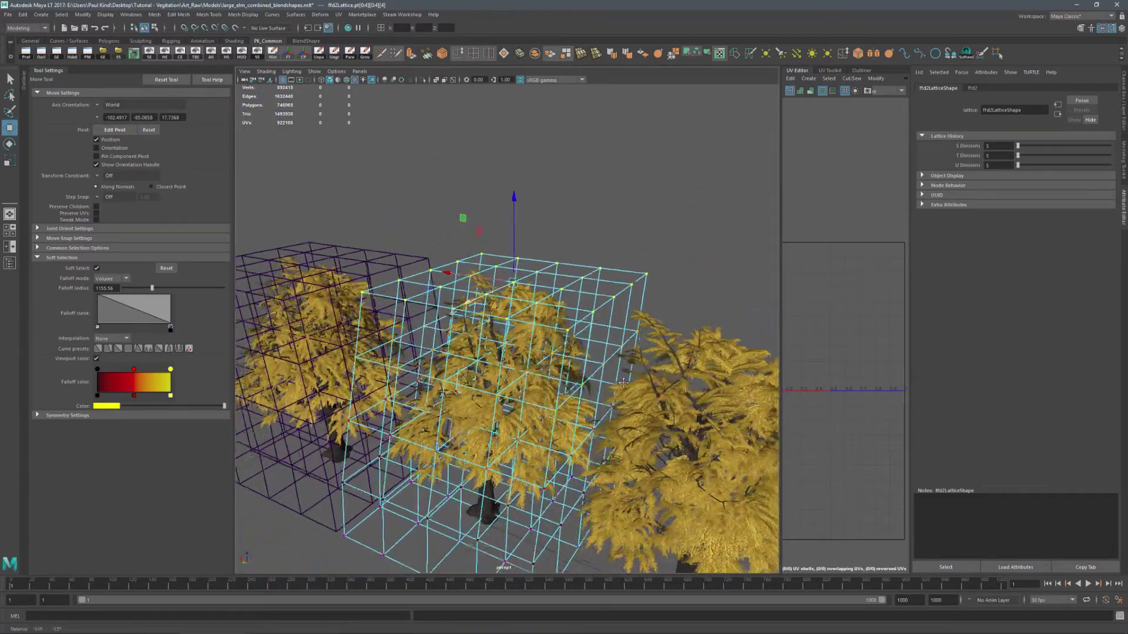
left_click_drag(624, 383, 587, 392, "alt")
middle_click_drag(435, 295, 432, 295)
left_click_drag(474, 416, 448, 415, "alt")
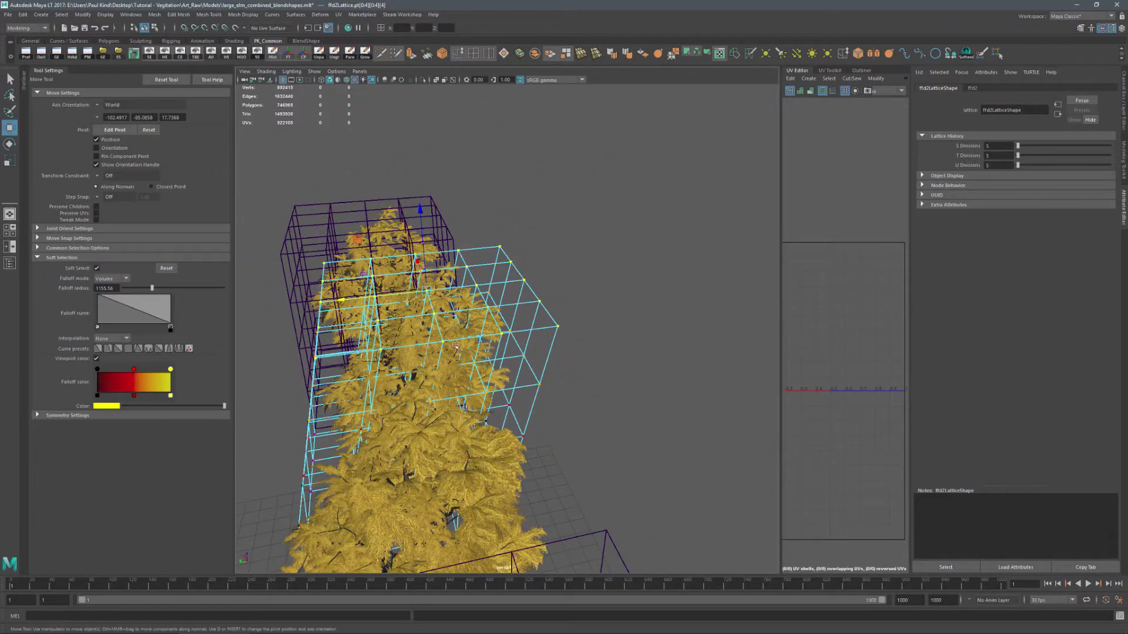
left_click_drag(393, 296, 393, 294)
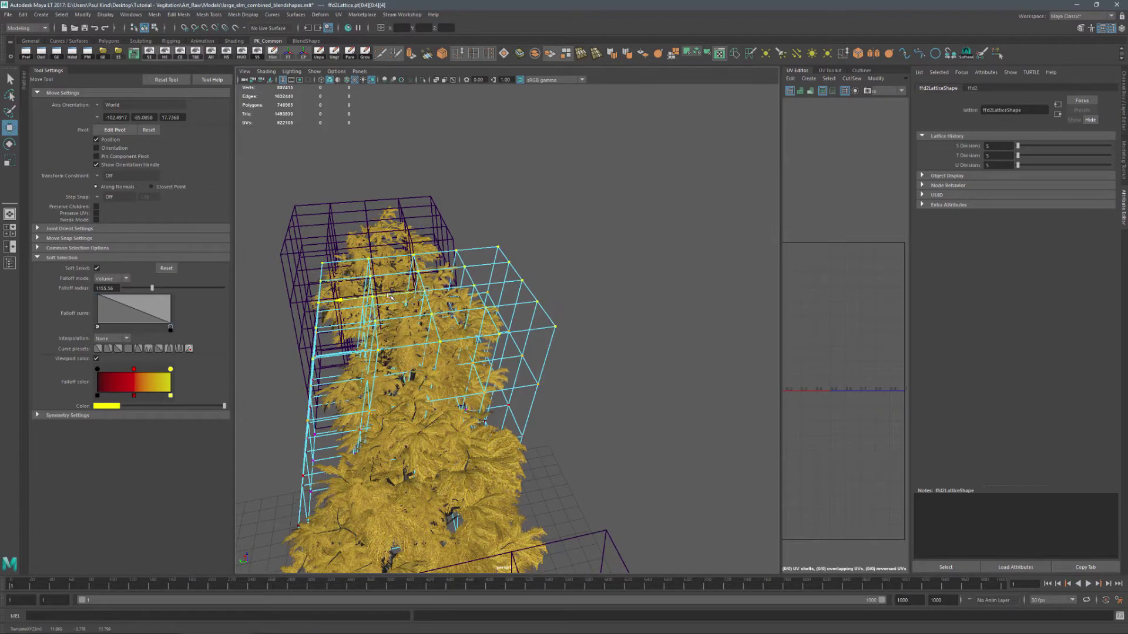
left_click_drag(396, 344, 564, 299, "alt")
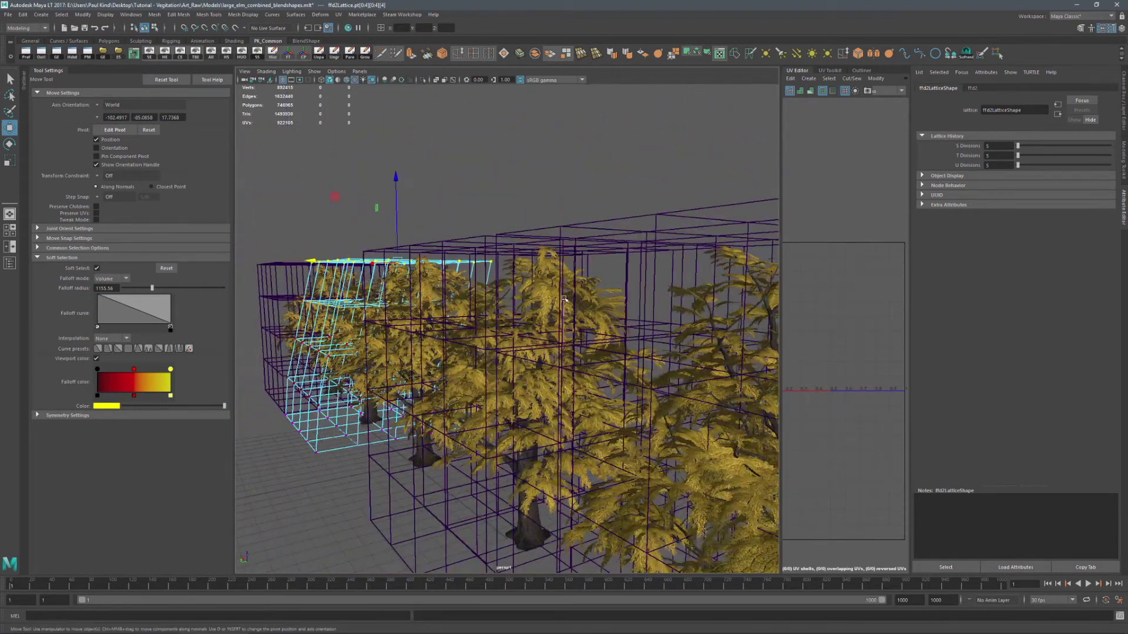
Step: Box-select the third tree's top lattice points and shift them left and down
left_click(477, 237)
left_click_drag(479, 237, 574, 303, "alt")
right_click_drag(643, 303, 643, 282)
left_click_drag(642, 282, 712, 330, "alt")
middle_click_drag(712, 330, 643, 341, "alt")
left_click_drag(458, 235, 622, 381)
left_click_drag(485, 356, 643, 355)
middle_click_drag(658, 356, 531, 358, "alt")
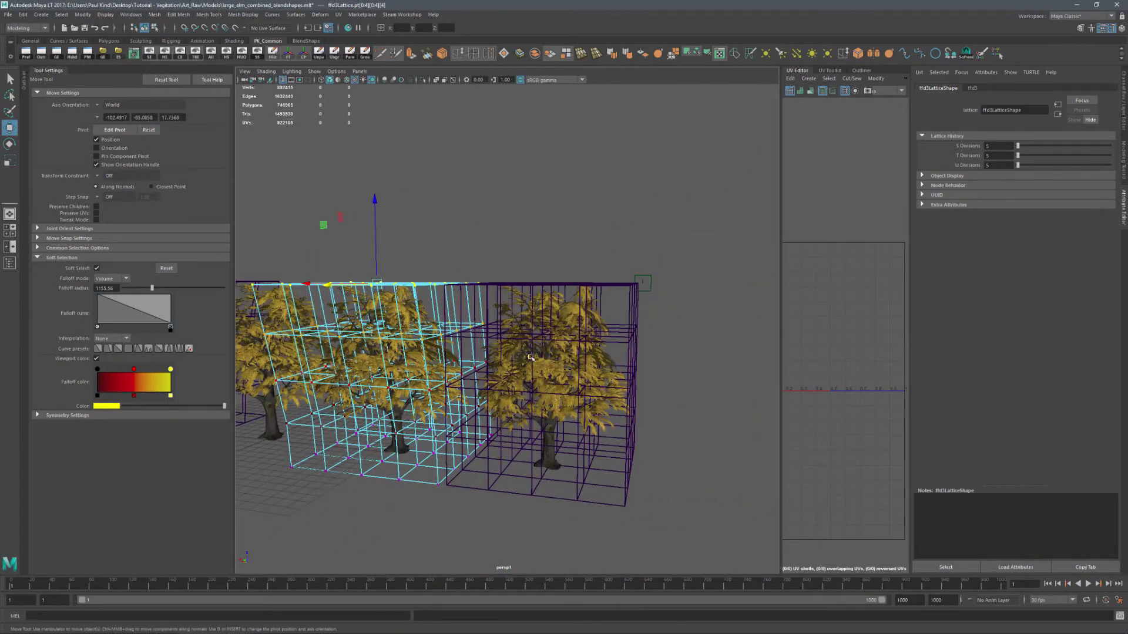
Step: Slide the right tree's top lattice row to the right so it leans the other way
left_click(615, 286)
right_click_drag(614, 286, 616, 263)
left_click_drag(418, 237, 663, 300)
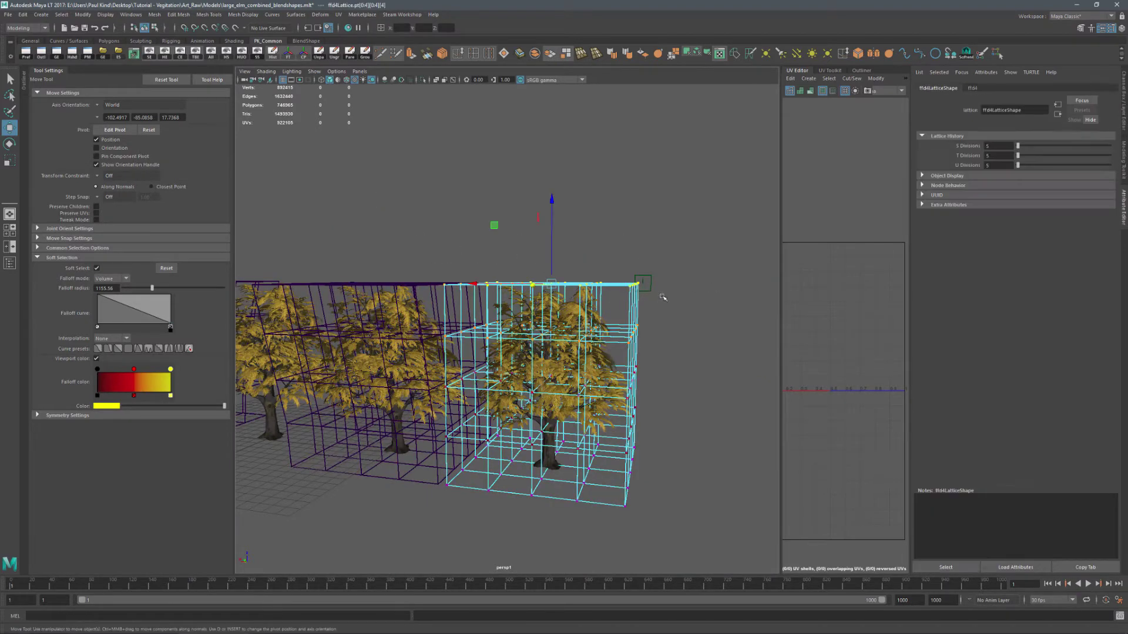
middle_click_drag(475, 284, 502, 288)
left_click_drag(501, 288, 501, 288)
left_click_drag(459, 135, 507, 370, "alt")
right_click_drag(507, 370, 456, 366, "alt")
left_click_drag(456, 366, 397, 400, "alt")
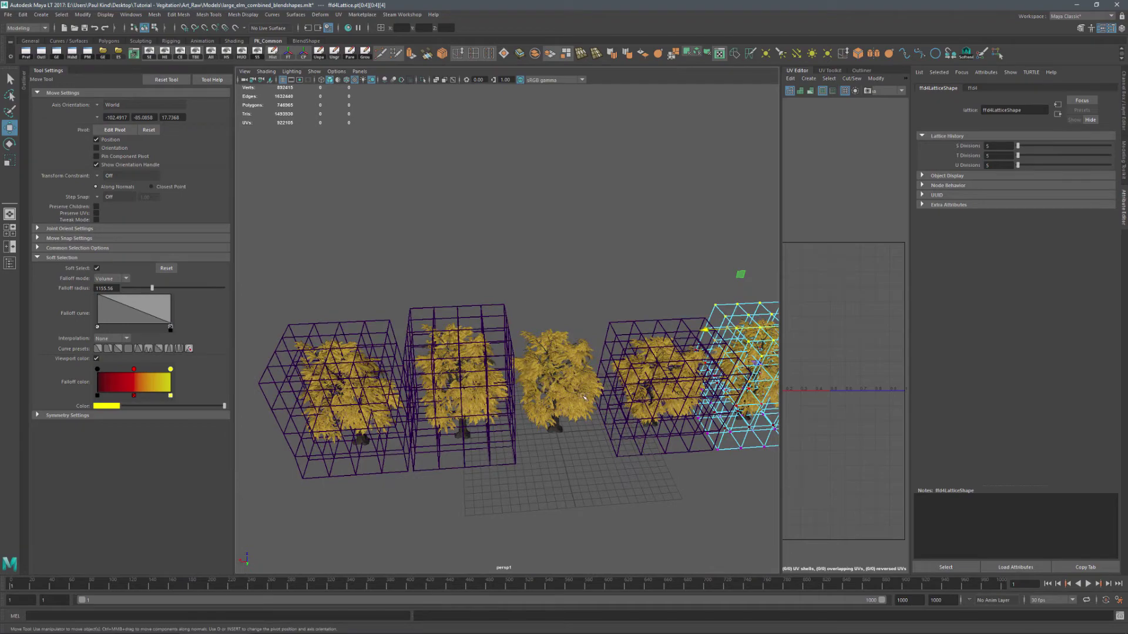
Step: Move the two top corner points of the second tree's ffd2 lattice, one right and one left
left_click_drag(584, 397, 460, 345, "alt")
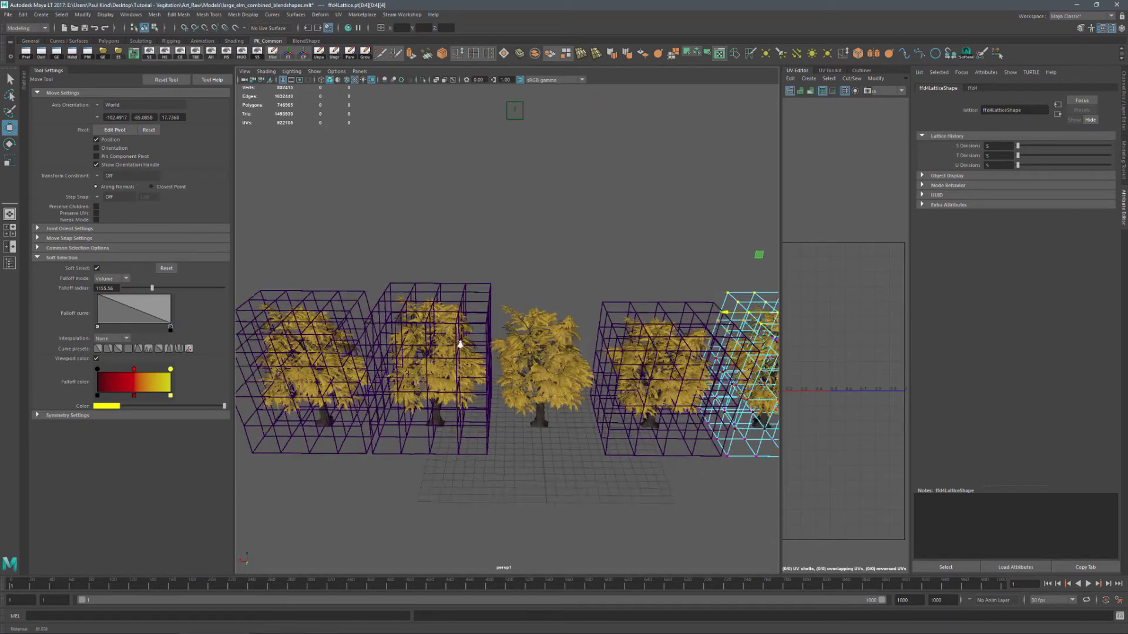
right_click_drag(460, 344, 397, 372, "alt")
left_click(398, 374)
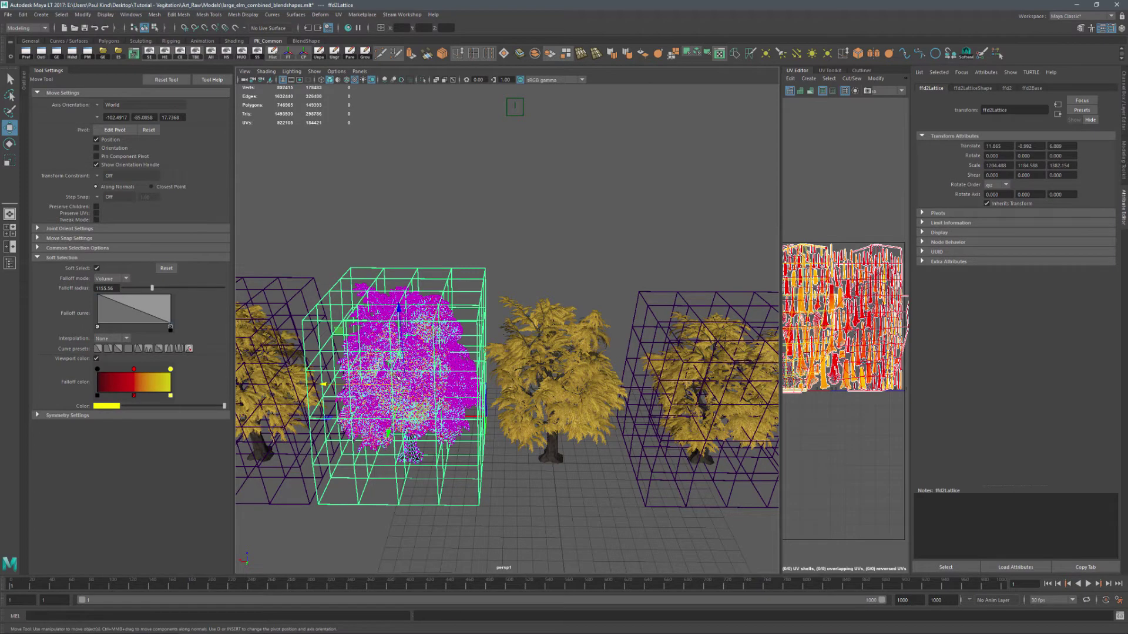
left_click(391, 375)
right_click_drag(319, 354, 320, 355)
left_click(322, 324)
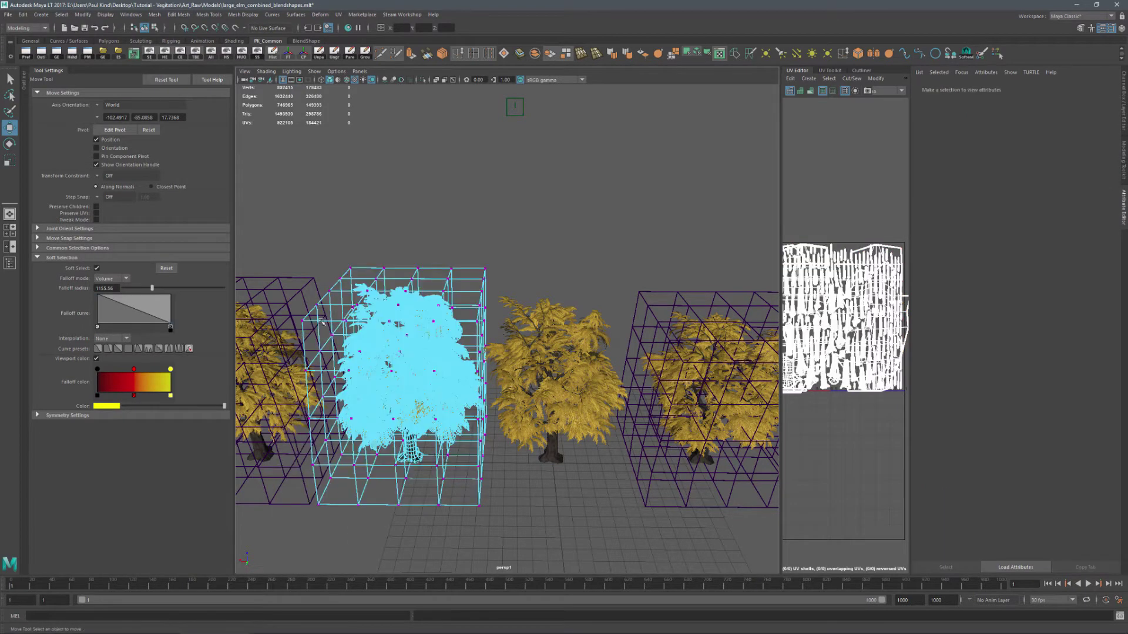
left_click(316, 305)
left_click_drag(283, 306, 334, 322)
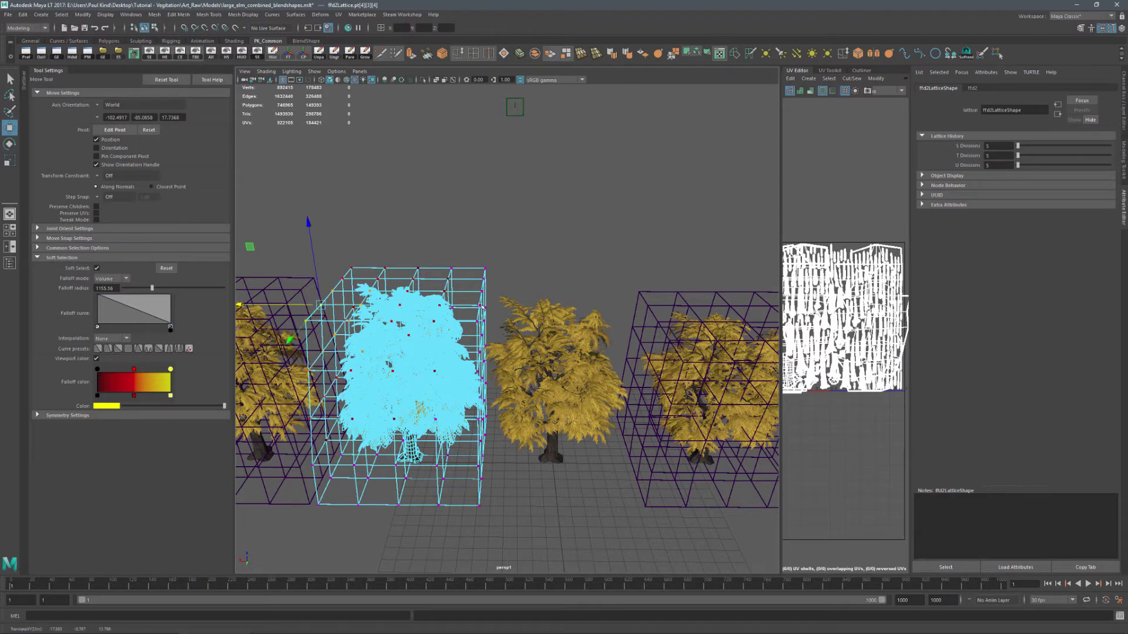
left_click(479, 307)
left_click_drag(437, 307, 432, 306)
Step: Shift the top points of the leftmost ffd1 lattice to bend that tree further
middle_click_drag(379, 343, 567, 350, "alt")
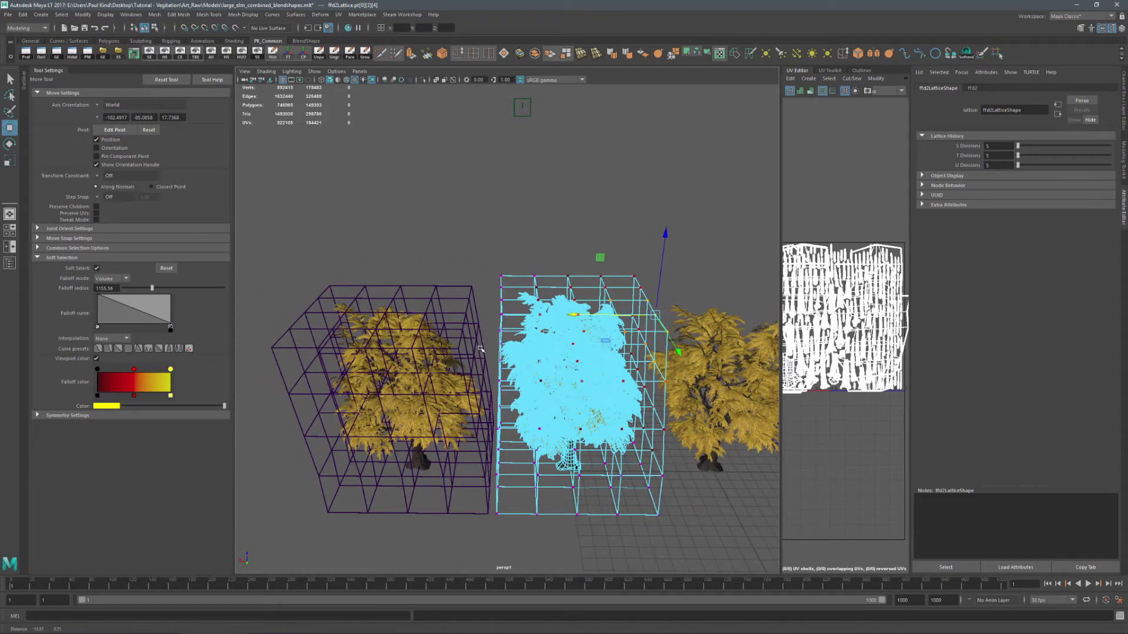
left_click(302, 347)
right_click_drag(301, 347, 281, 342)
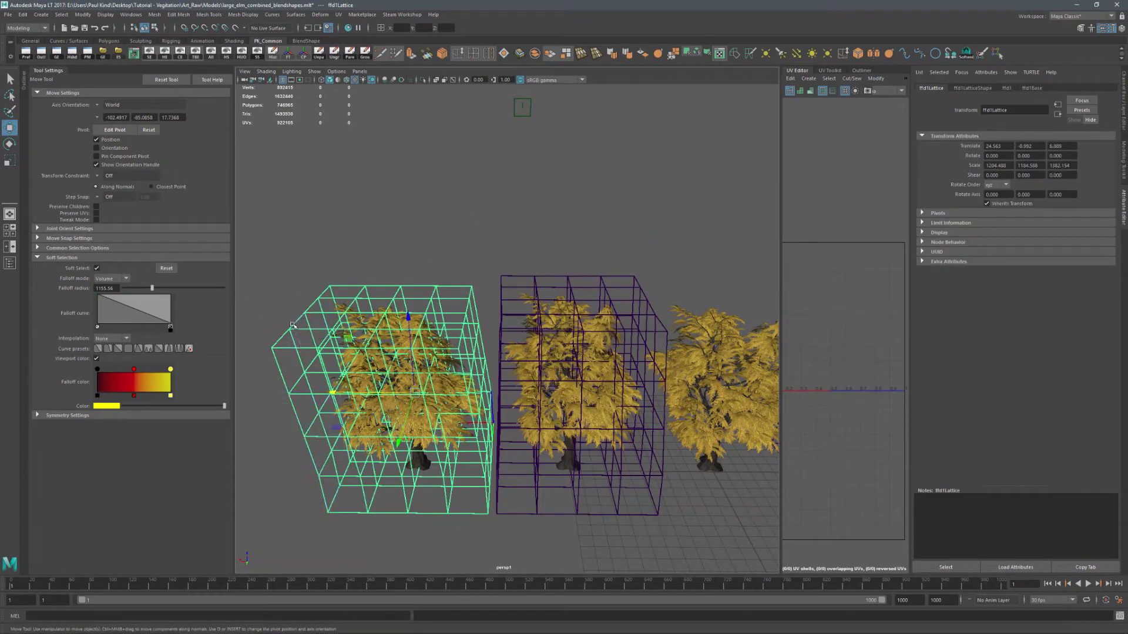
left_click(366, 349)
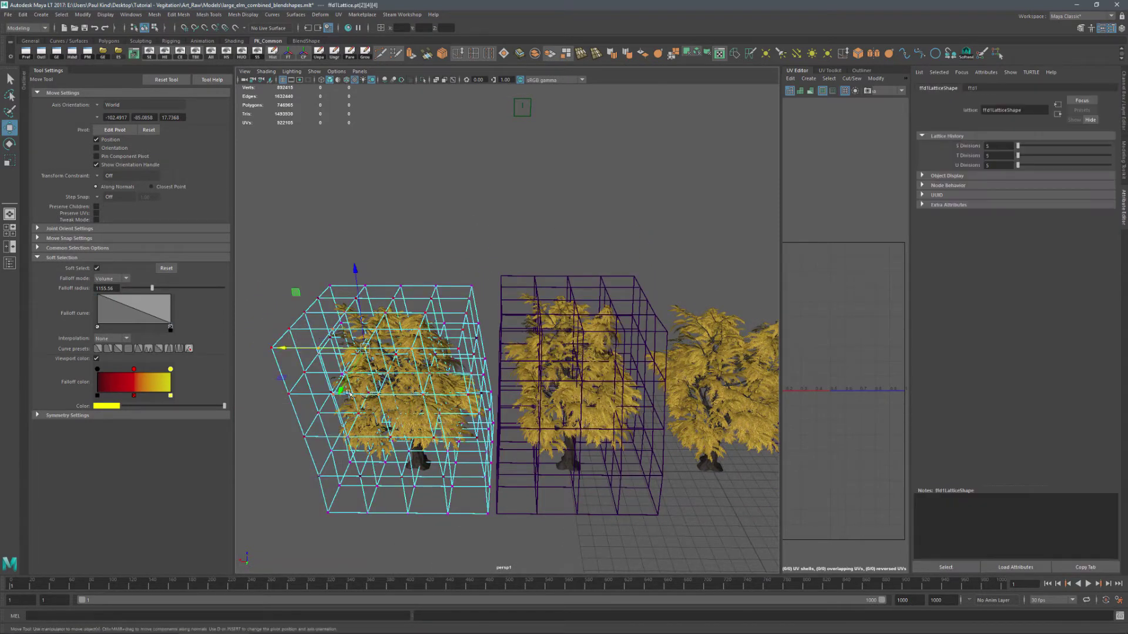
left_click_drag(342, 392, 344, 386)
left_click_drag(393, 280, 409, 288)
middle_click_drag(382, 319, 381, 320)
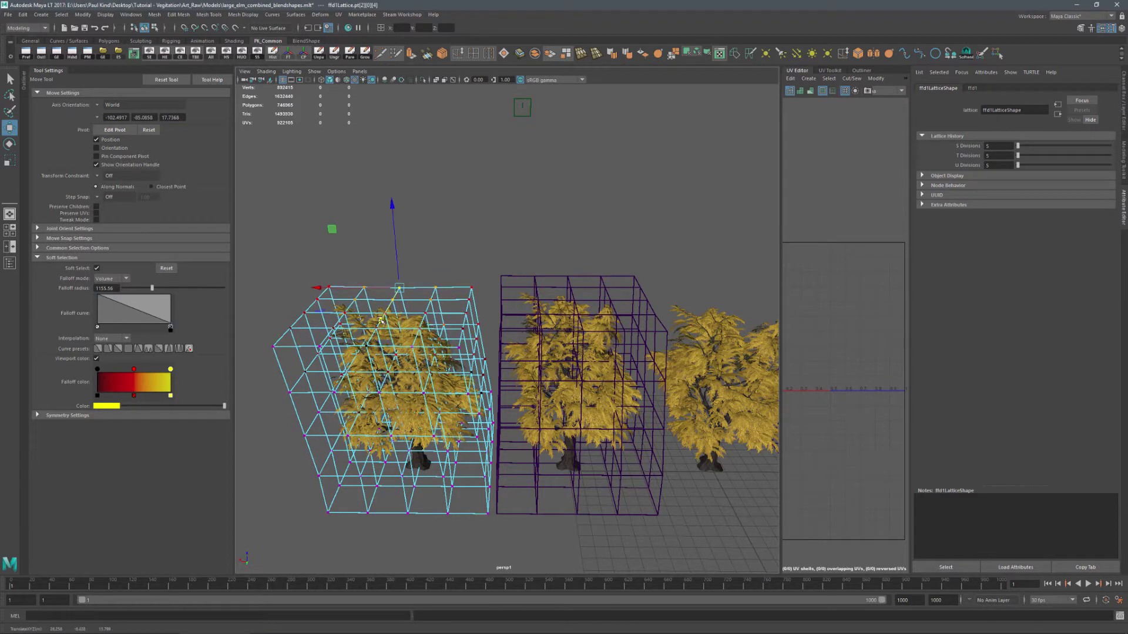
middle_click_drag(717, 397, 570, 401, "alt")
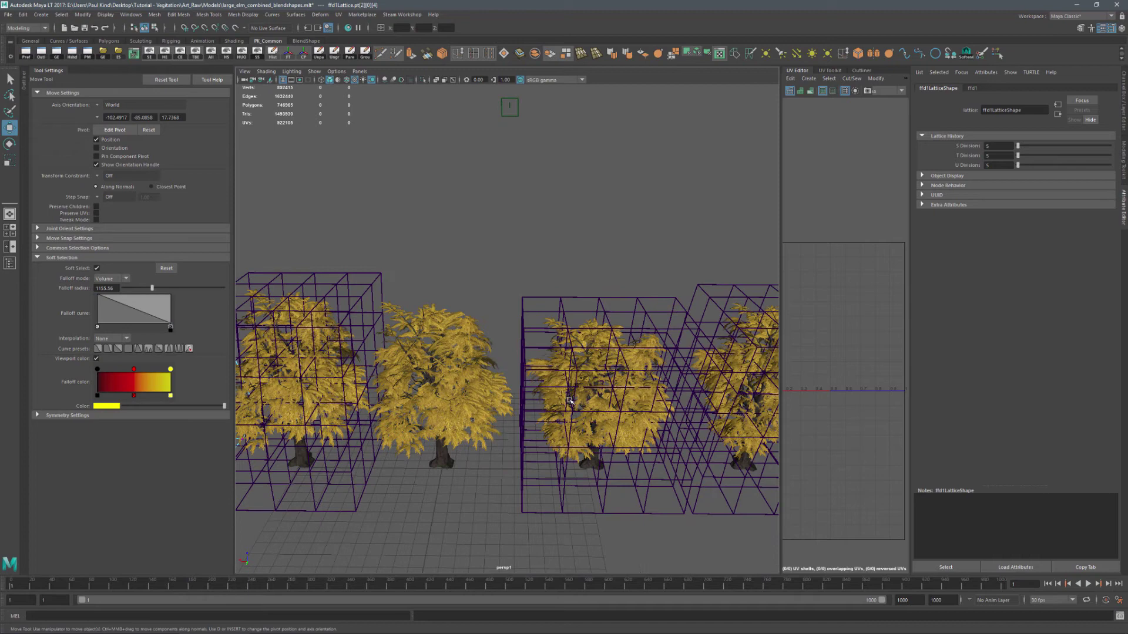
Step: Put the middle and ffd4 lattices in point mode and push an ffd4 side point sideways
left_click(616, 447)
right_click_drag(616, 445, 615, 389)
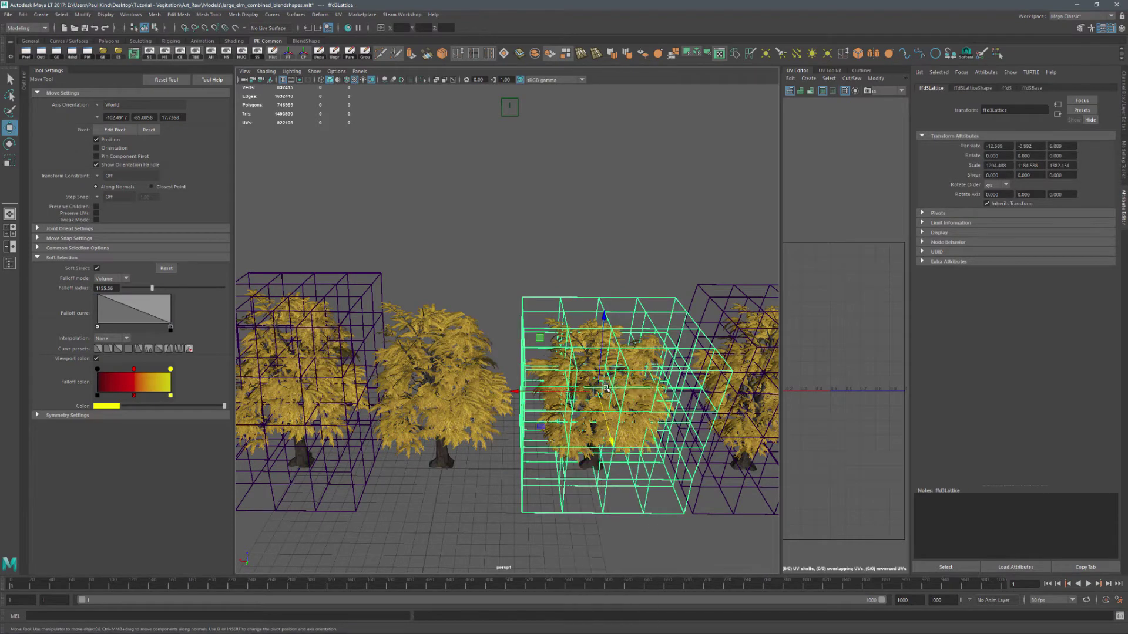
left_click(615, 450)
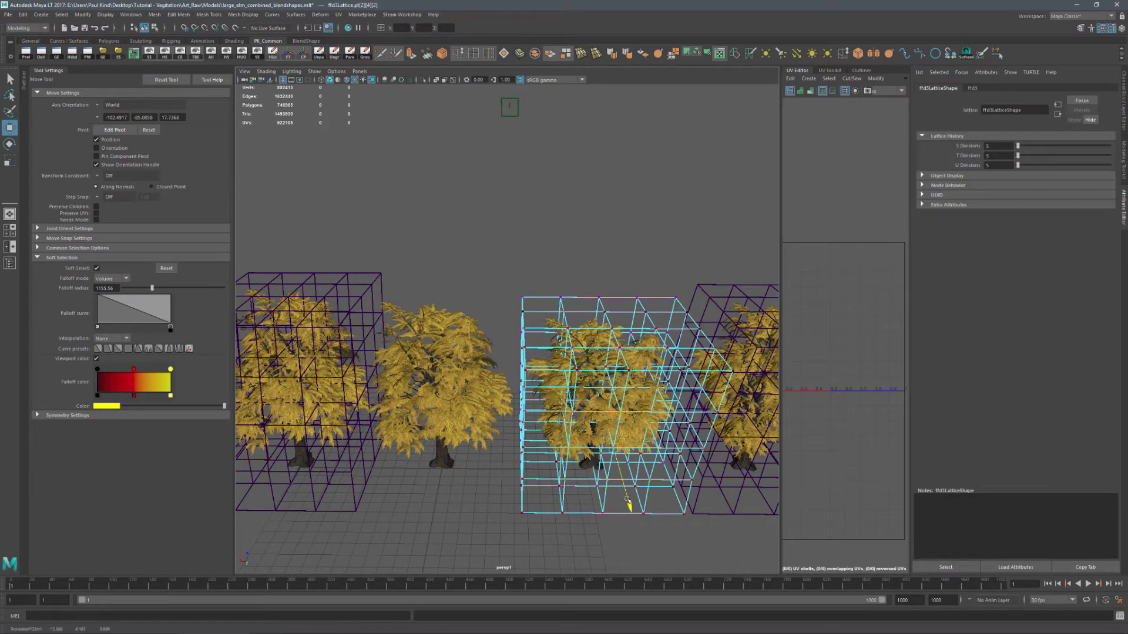
left_click_drag(626, 498, 612, 424, "alt")
left_click(632, 349)
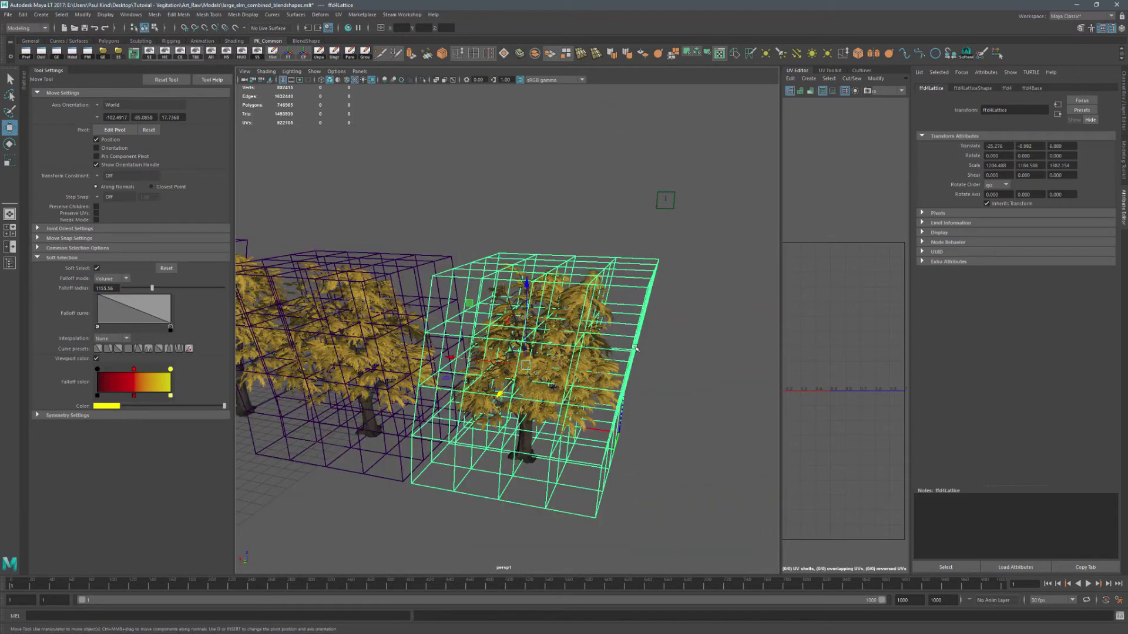
right_click_drag(633, 350, 628, 323)
left_click_drag(641, 387, 629, 379, "alt")
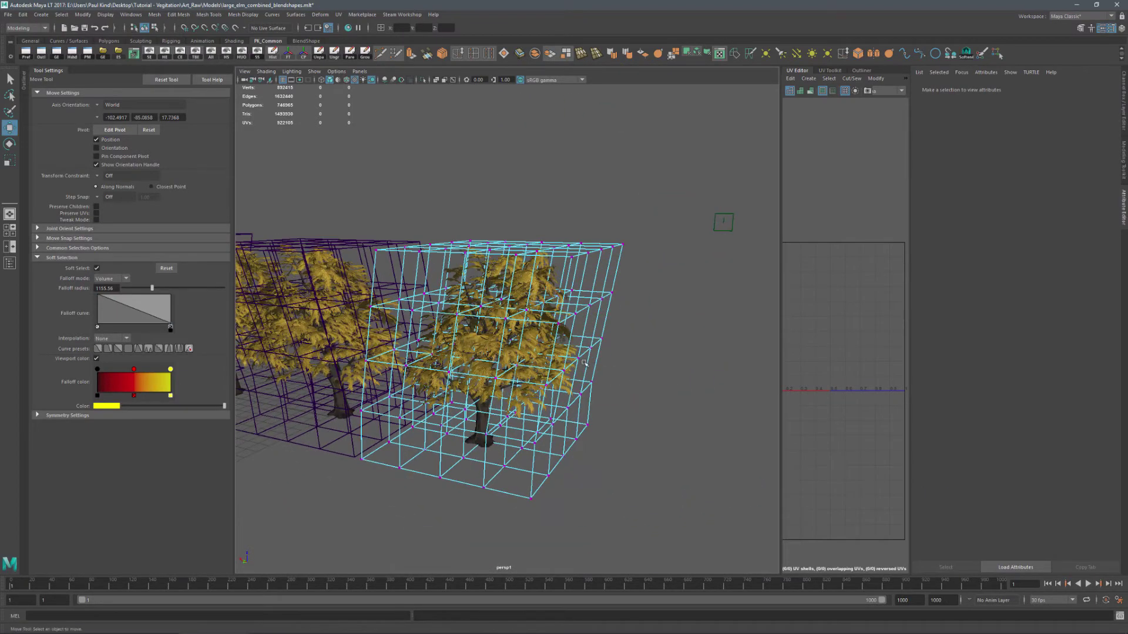
left_click_drag(574, 354, 536, 361)
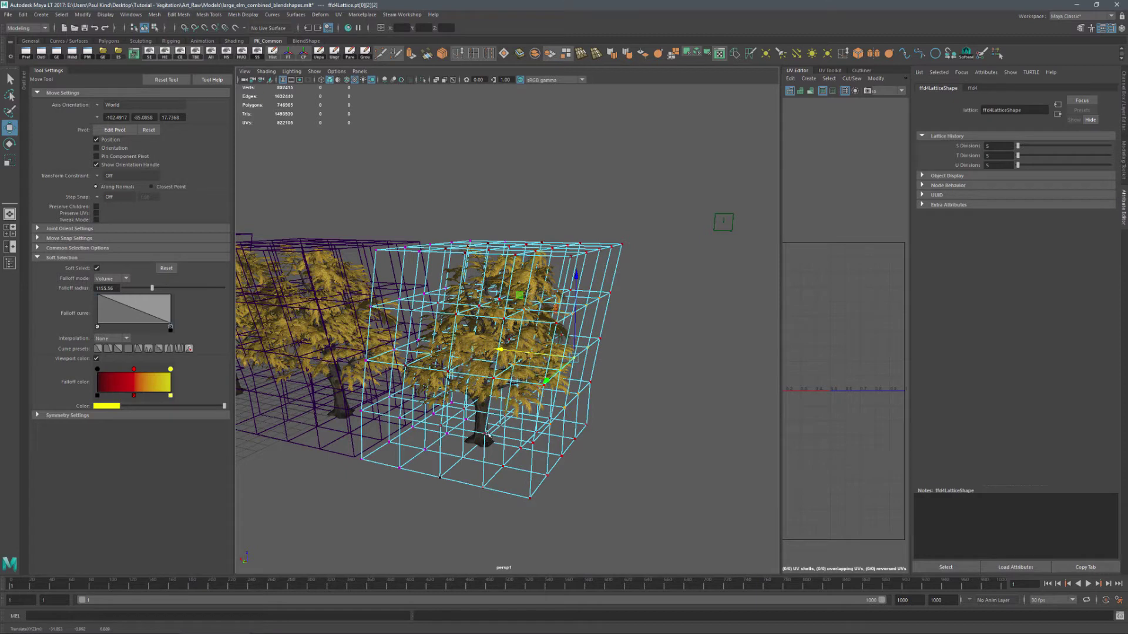
Step: Undo the last lattice point move and re-nudge two lattice points slightly
key("ctrl+z")
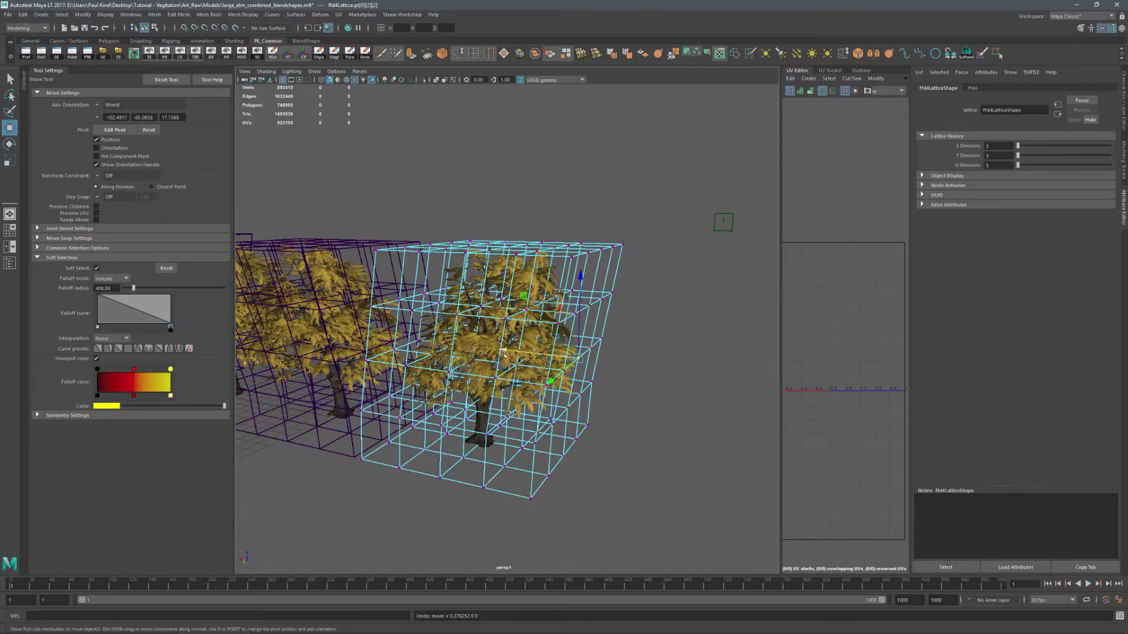
left_click_drag(505, 353, 501, 353)
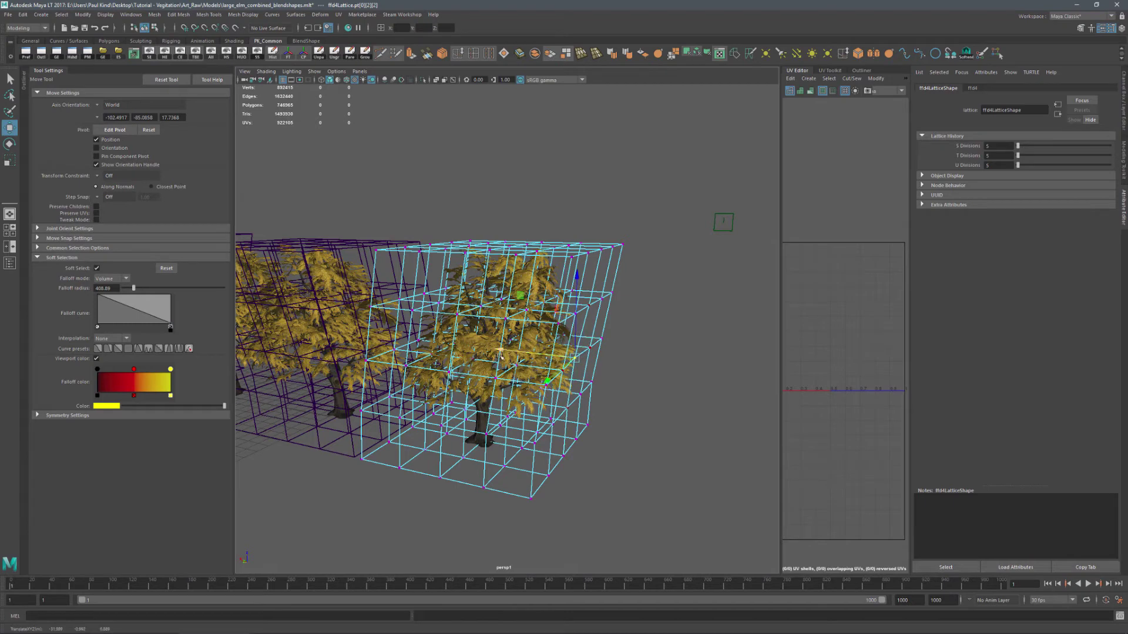
left_click(448, 371)
left_click_drag(420, 389, 422, 388)
left_click_drag(529, 338, 538, 345, "alt")
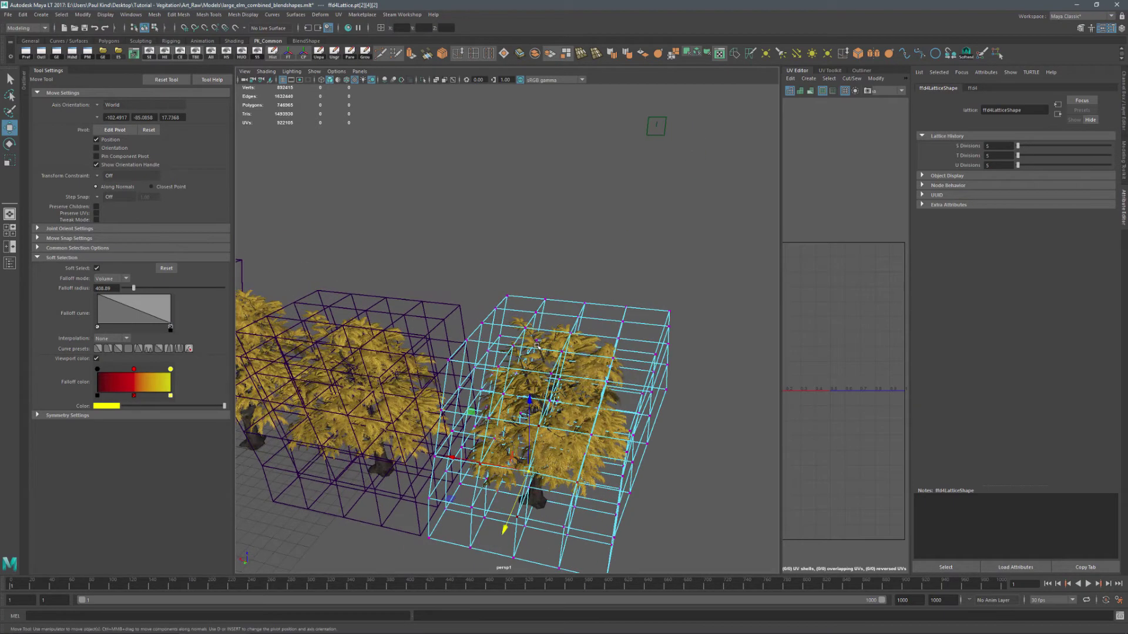
Step: Reselect the tree and its lattice in point mode, trying two points before deselecting
key("q")
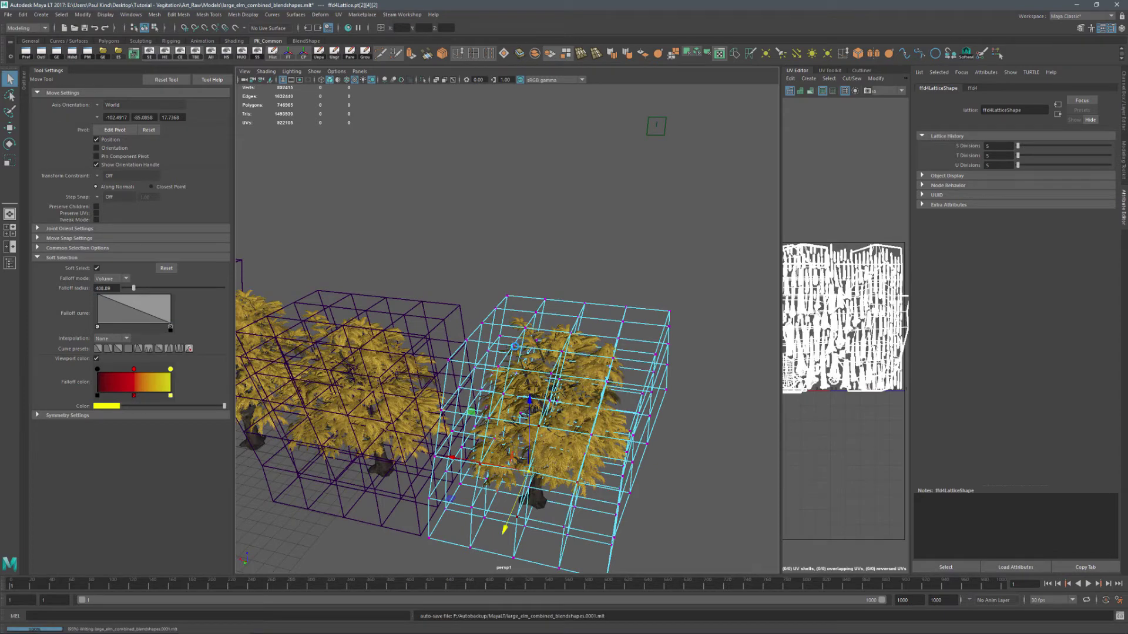
left_click(570, 421)
key("w")
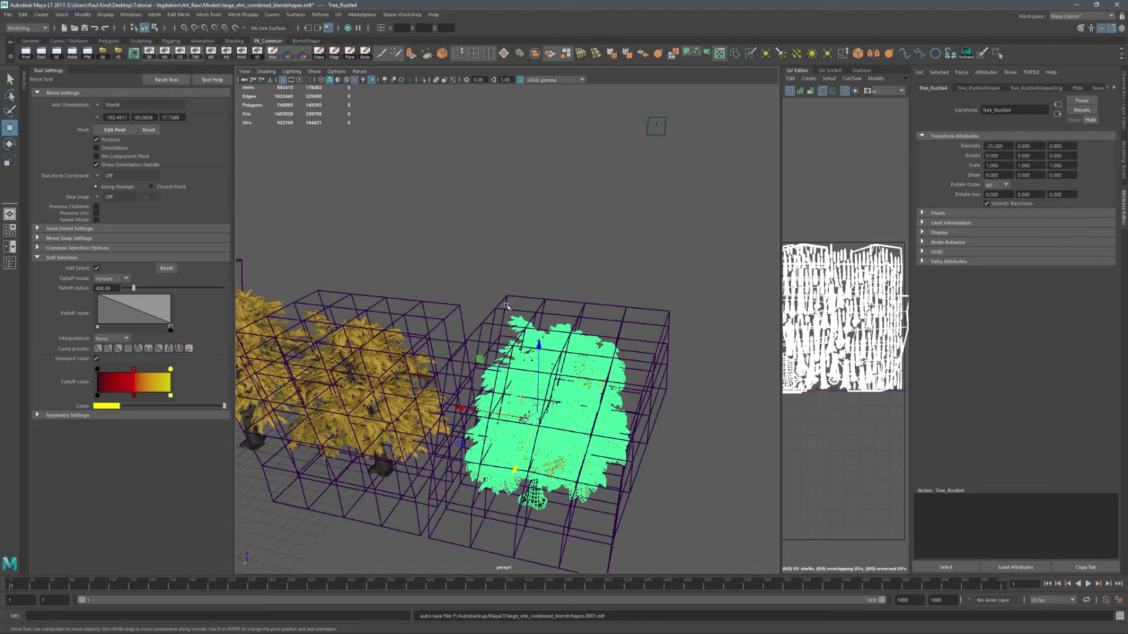
left_click(506, 306)
right_click_drag(506, 306, 499, 287)
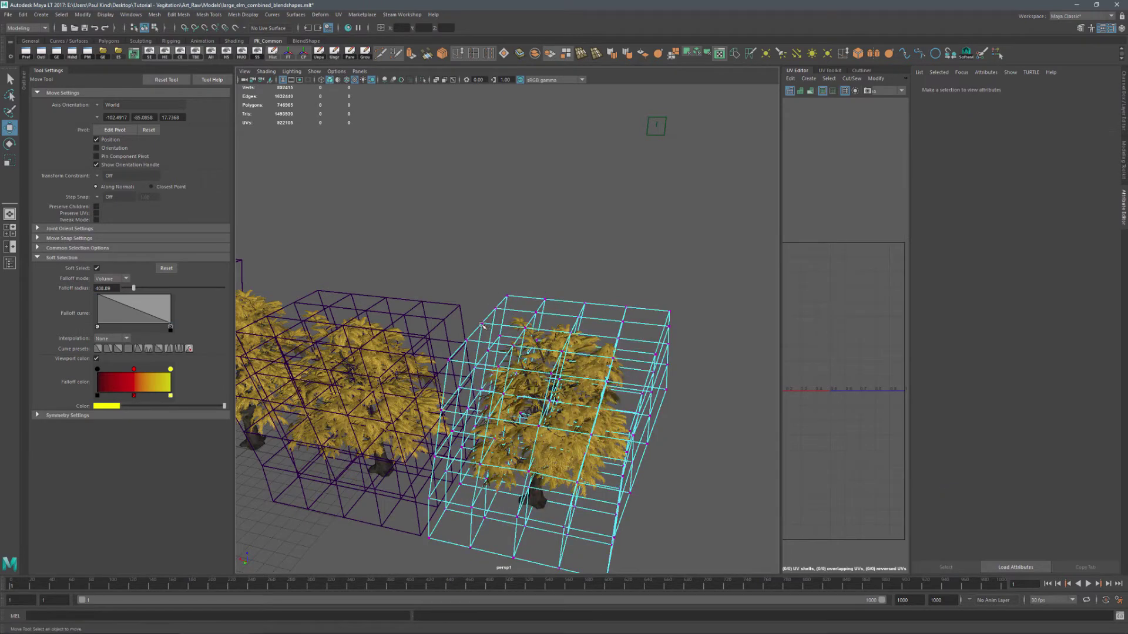
left_click(485, 324)
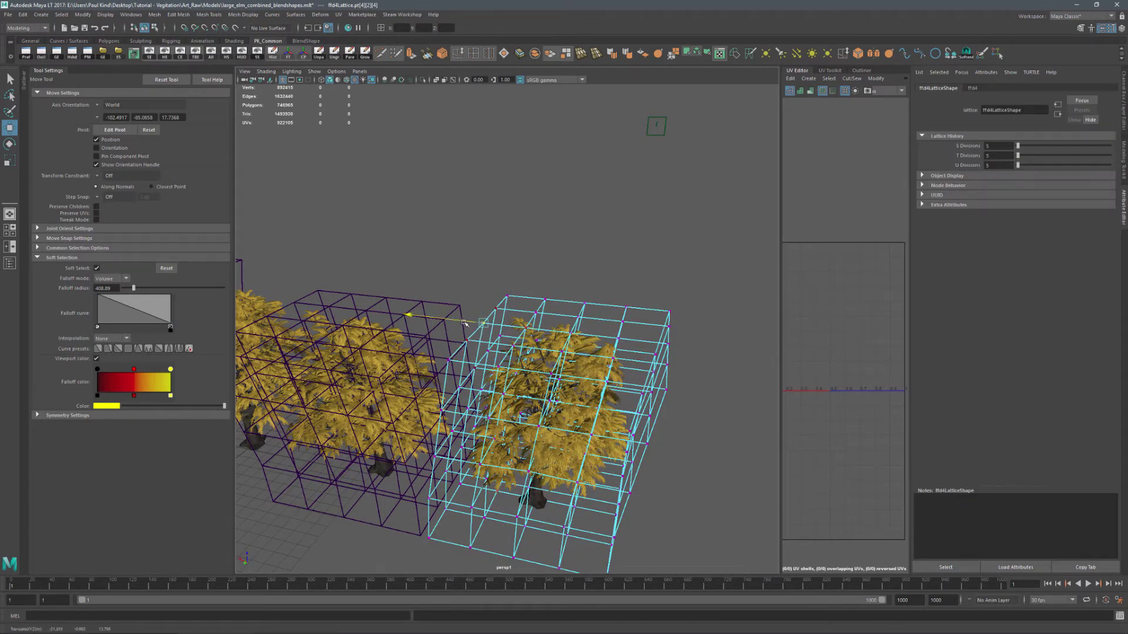
left_click(573, 321)
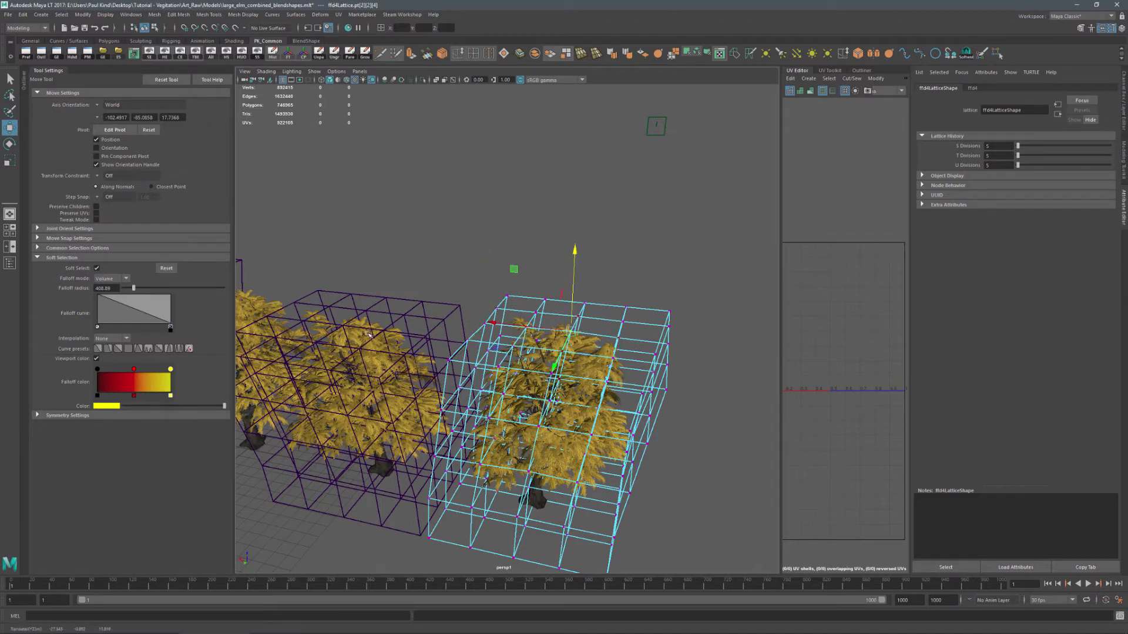
left_click(688, 457)
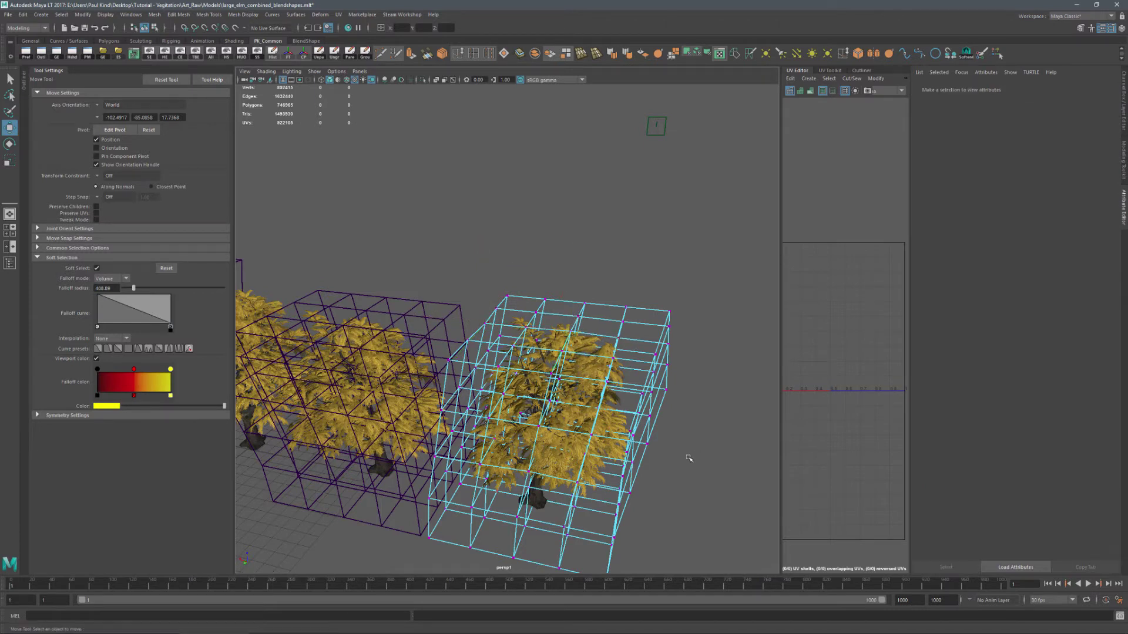
Step: Frame another tree and box-select the top row of its ffd2 lattice points
left_click_drag(552, 466, 572, 448, "alt")
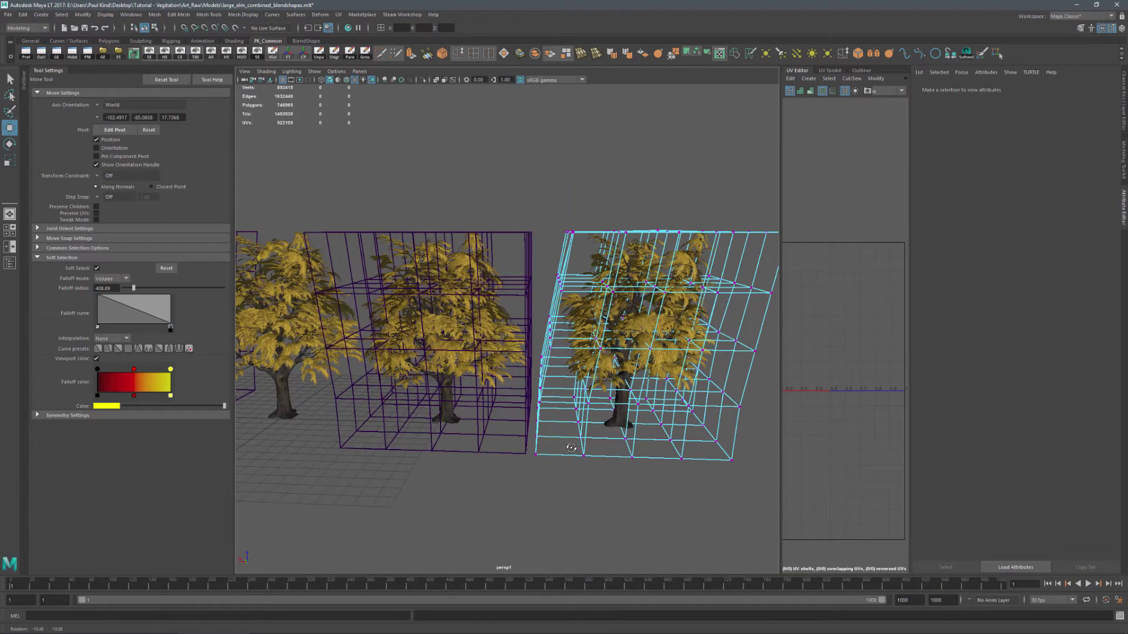
middle_click_drag(524, 313, 646, 367, "alt")
right_click_drag(647, 368, 580, 382, "alt")
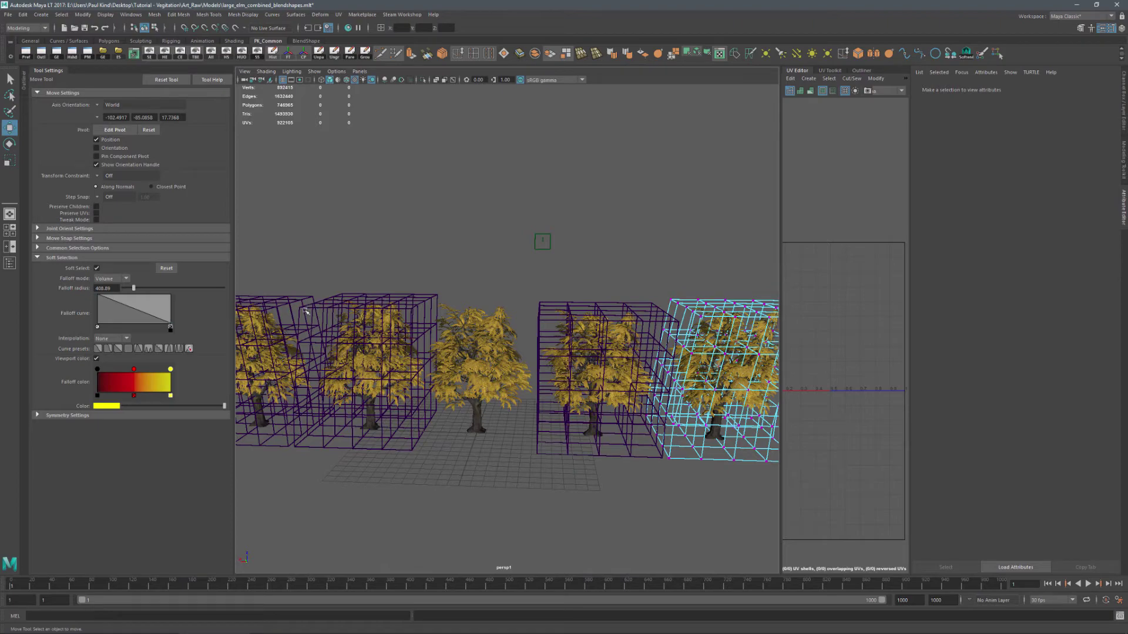
left_click_drag(501, 372, 486, 347, "alt")
middle_click_drag(317, 313, 420, 322, "alt")
right_click_drag(389, 312, 444, 299, "alt")
left_click(452, 318)
left_click_drag(444, 300, 520, 342, "alt")
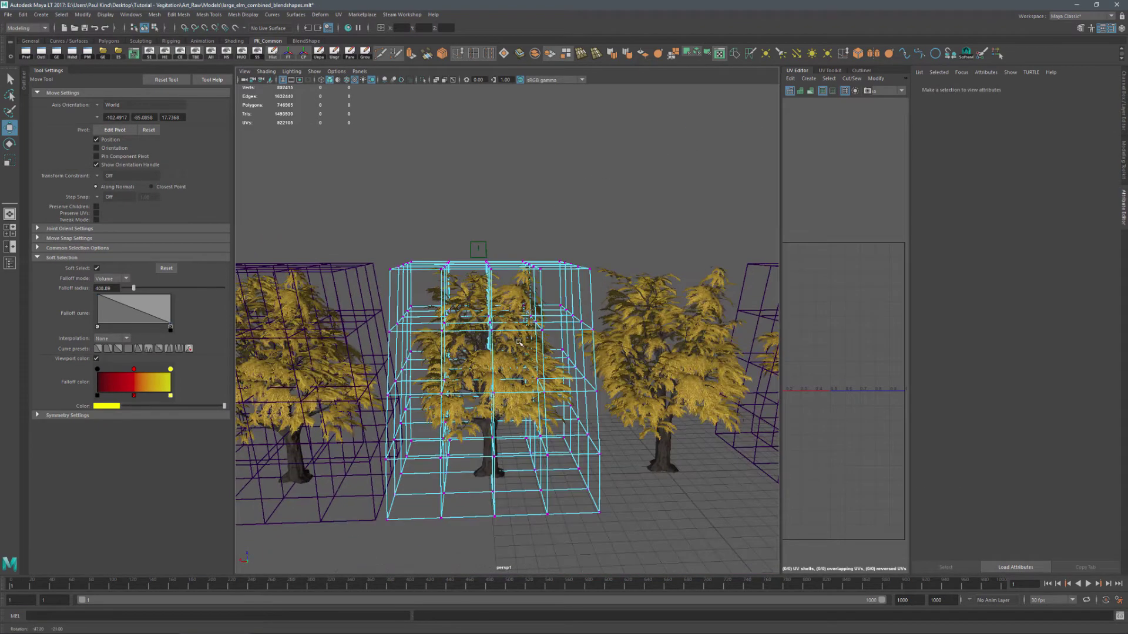
left_click_drag(353, 227, 595, 284)
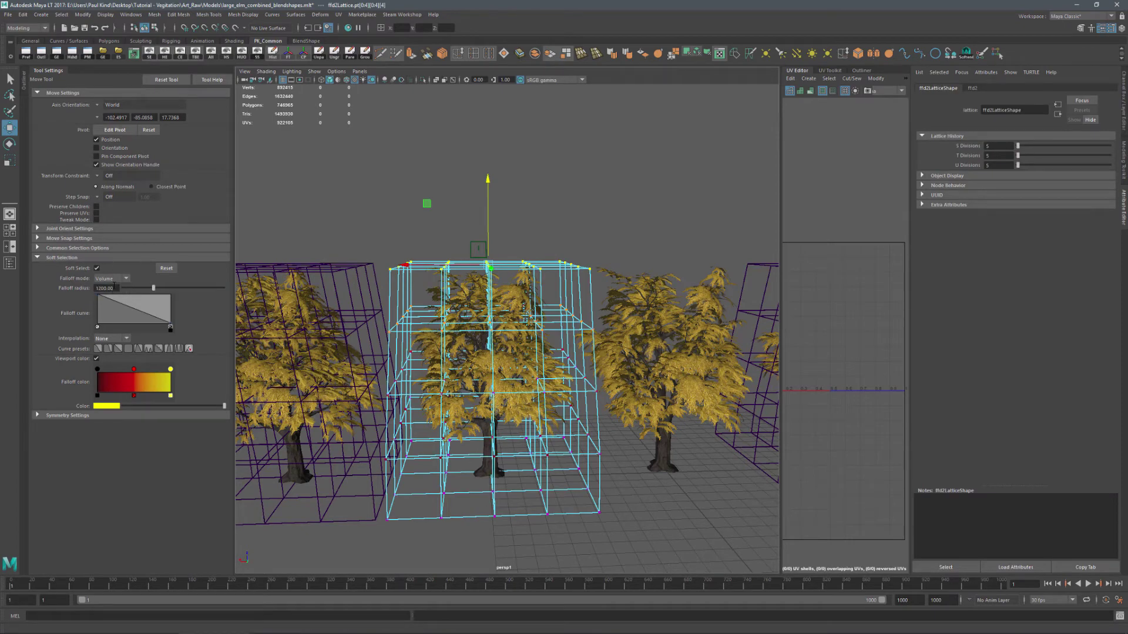
Step: Shift the ffd2 top points with a 1200 falloff to bend the canopy, then return to Object Mode
left_click_drag(417, 302, 332, 347, "alt")
middle_click_drag(333, 348, 332, 351)
left_click_drag(561, 299, 466, 323, "alt")
middle_click_drag(247, 350, 249, 349)
left_click(543, 335)
left_click_drag(559, 379, 582, 241, "alt")
right_click_drag(581, 242, 441, 345)
Step: Shift-select the four bent tree variants, add Tree_Main last, and show the BlendShape shelf
left_click(676, 257)
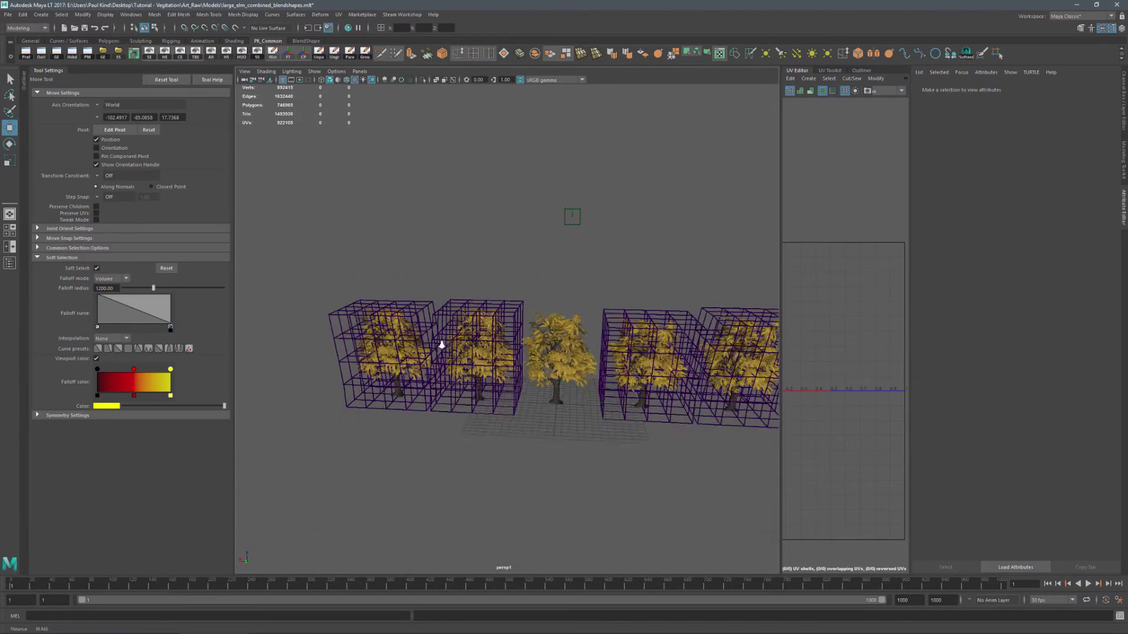
left_click_drag(553, 406, 552, 436, "alt")
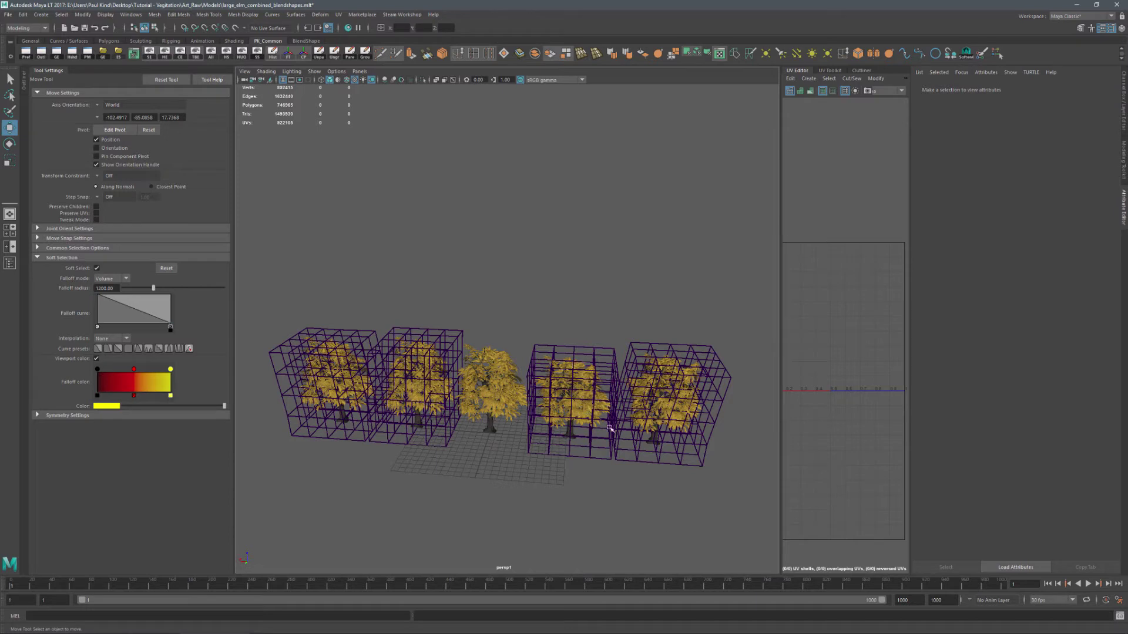
left_click(308, 388)
left_click(419, 389, "shift")
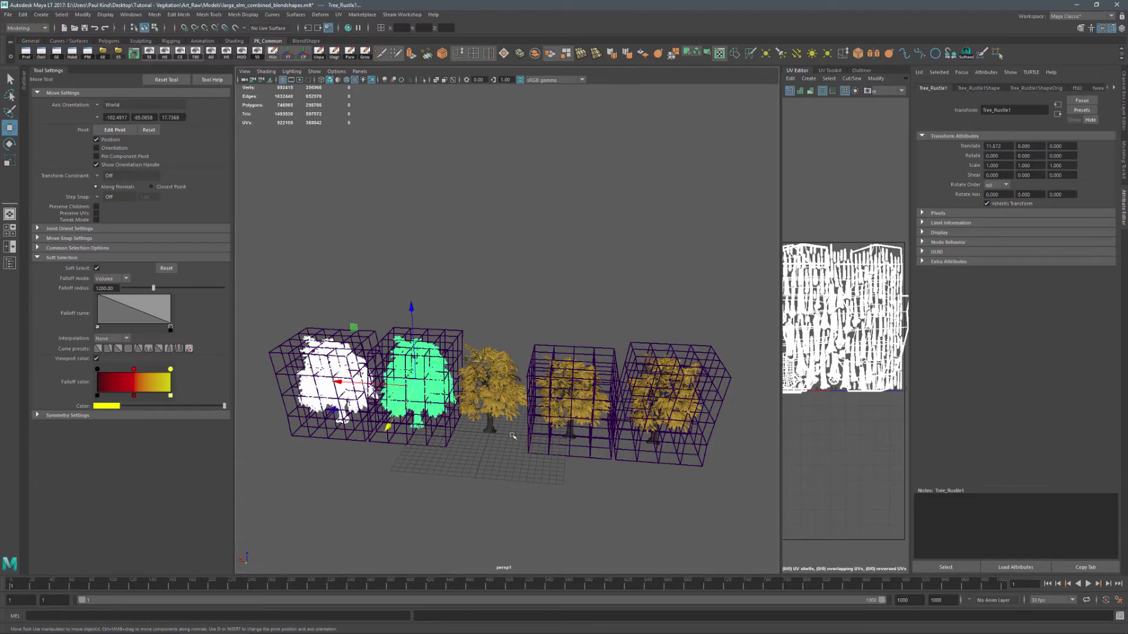
left_click(575, 408, "shift")
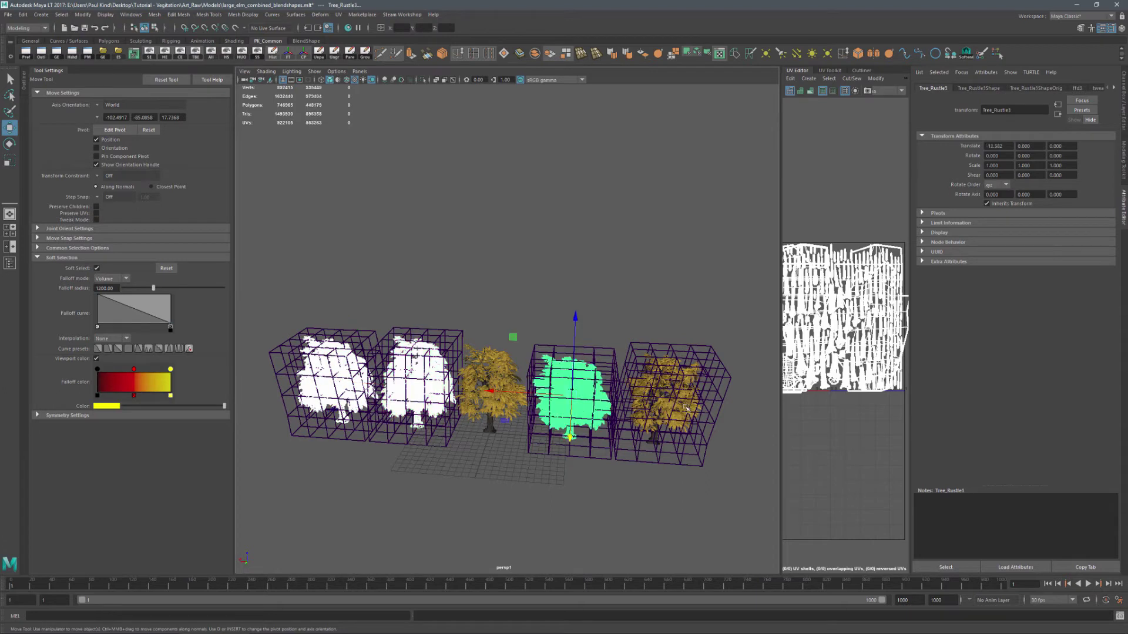
left_click(686, 406, "shift")
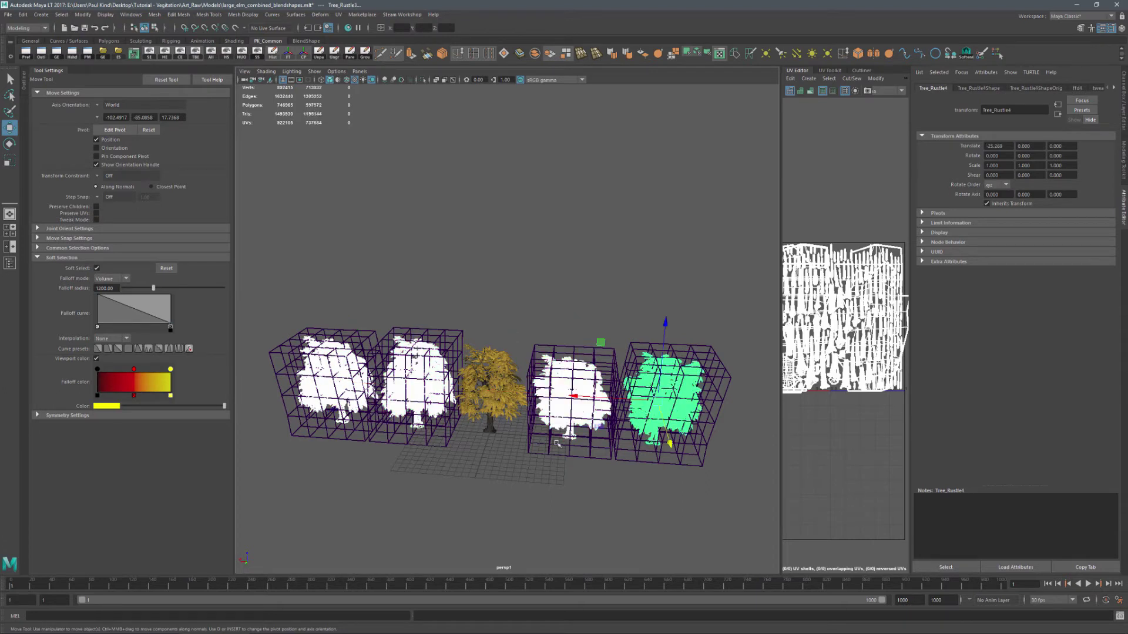
left_click(493, 396, "shift")
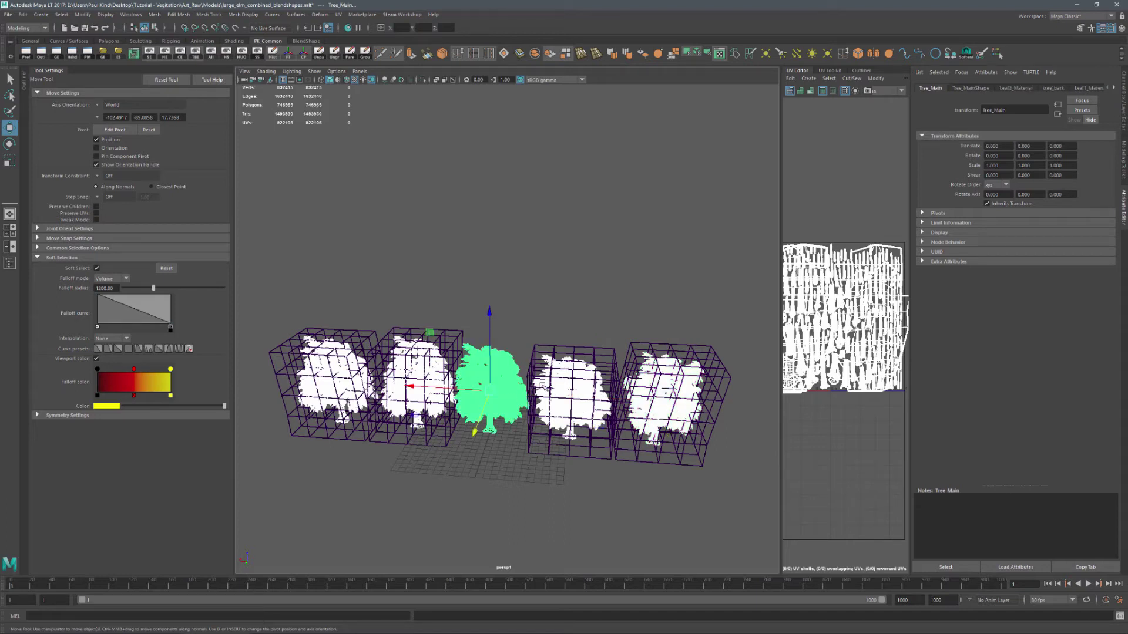
left_click(306, 41)
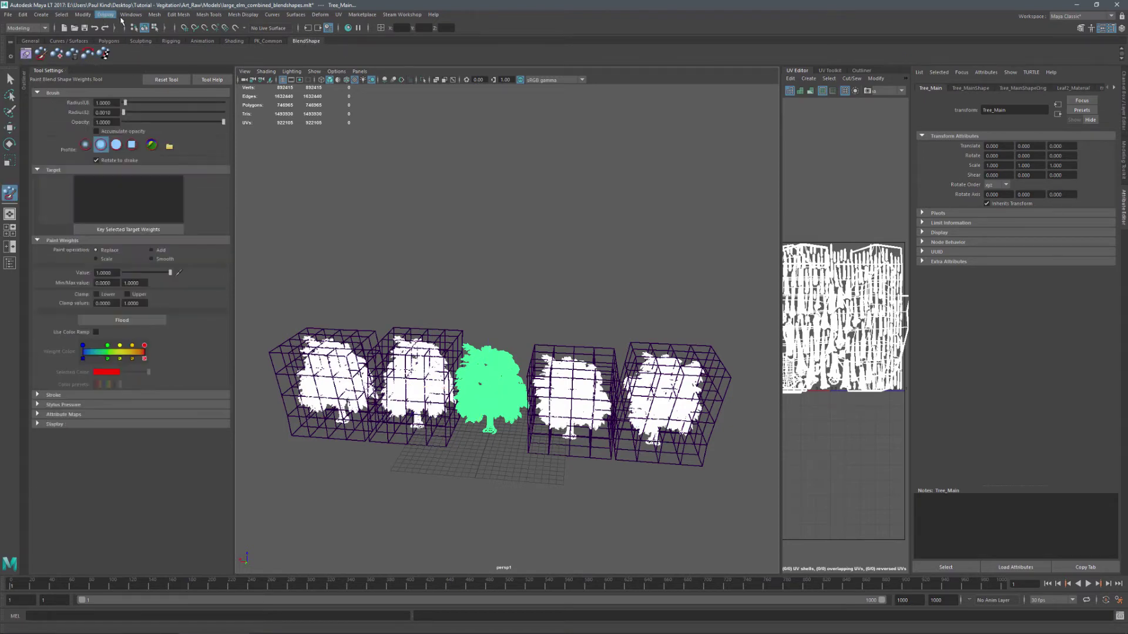
Step: Open the Shape Editor and create blendShape1 from the selected trees
left_click(128, 16)
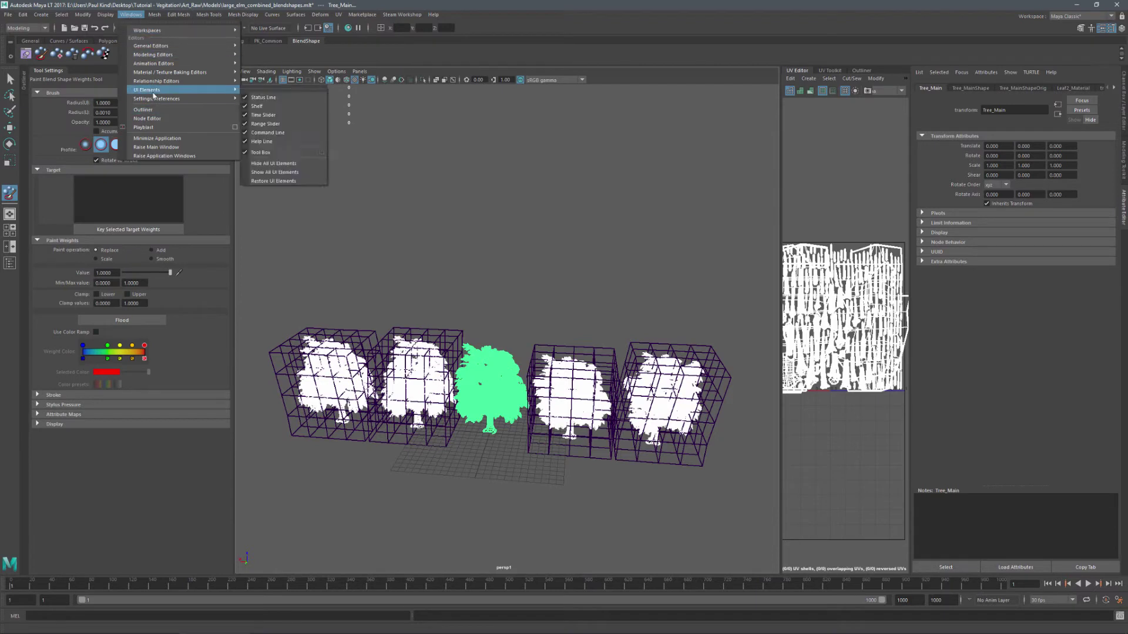
mouse_move(153, 66)
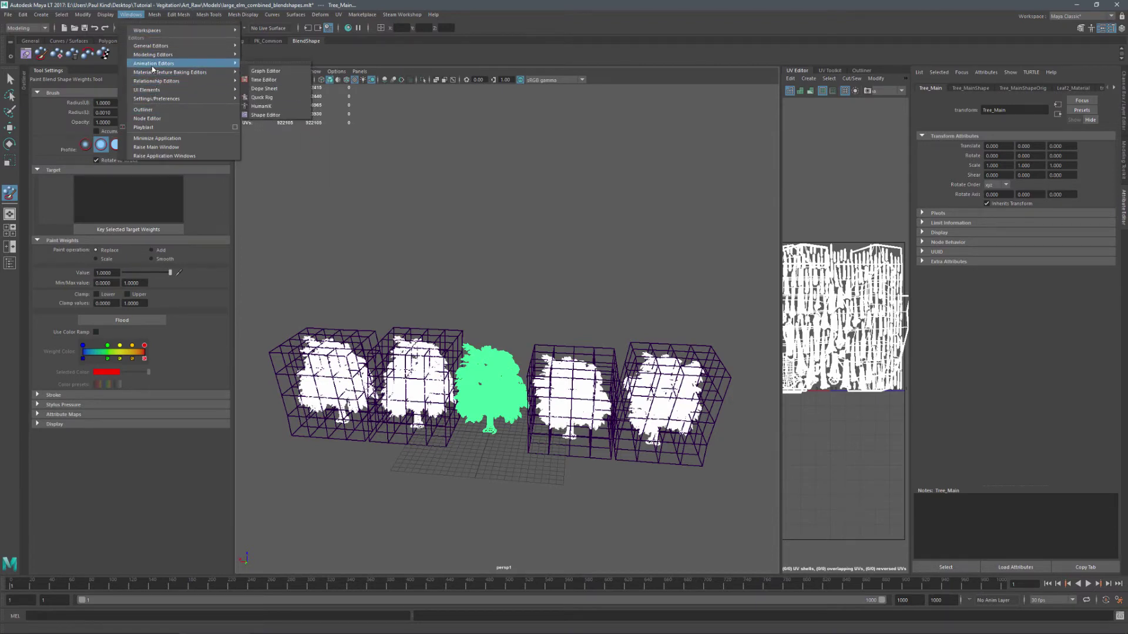
left_click(273, 117)
left_click_drag(168, 396, 545, 127)
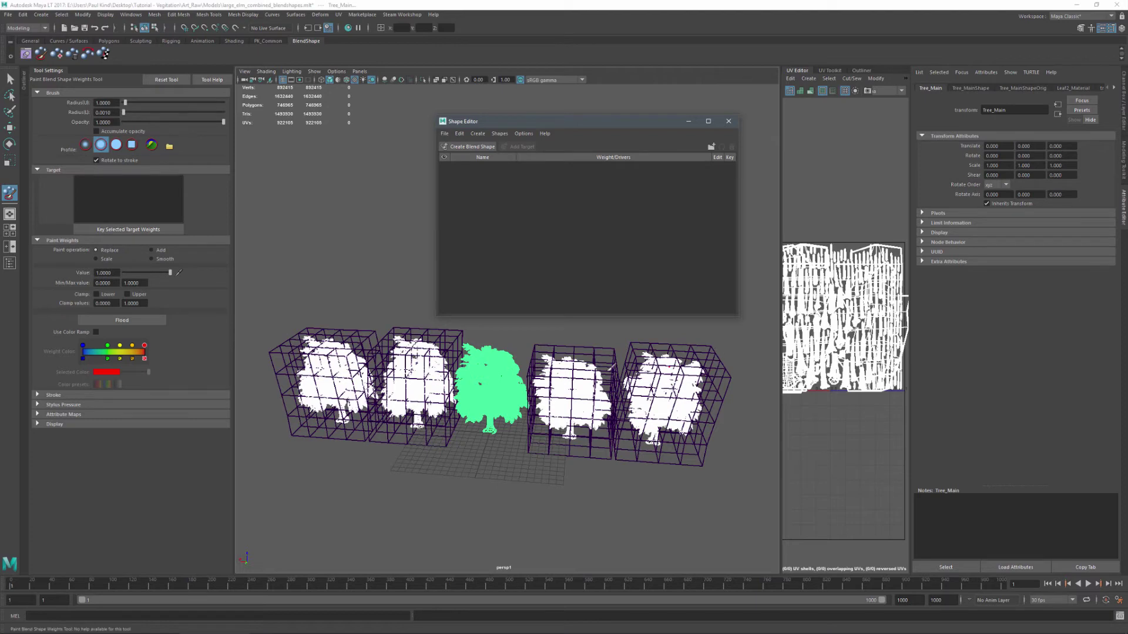
left_click(481, 151)
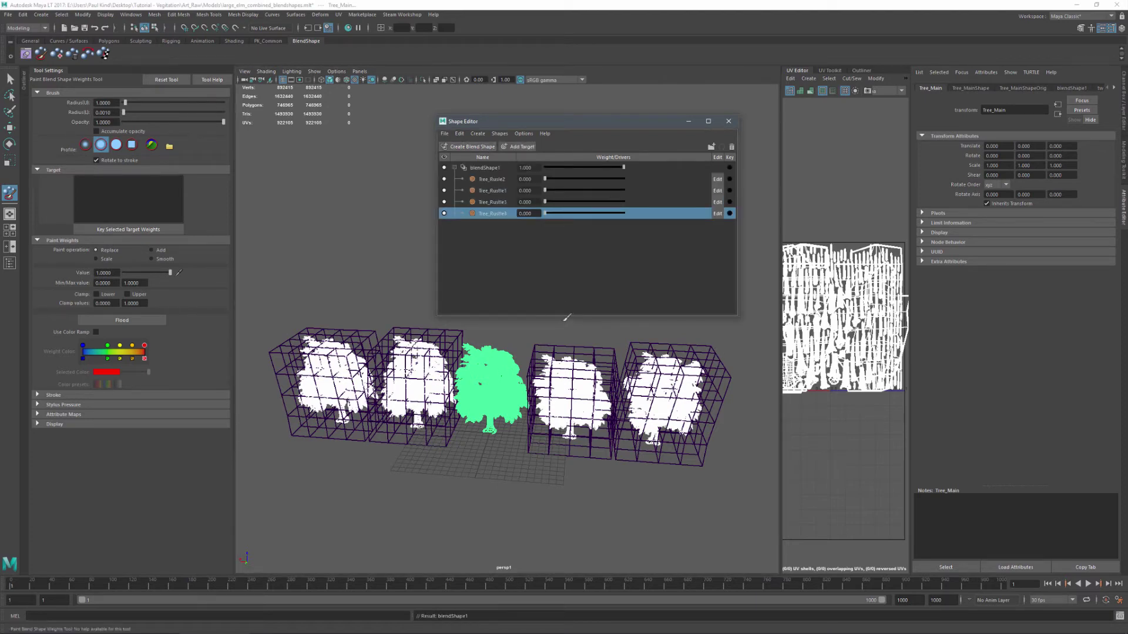
Step: Review blendShape1's Tree_Rustle1–Tree_Rustle4 targets, then move the editor to the lower right
left_click(485, 169)
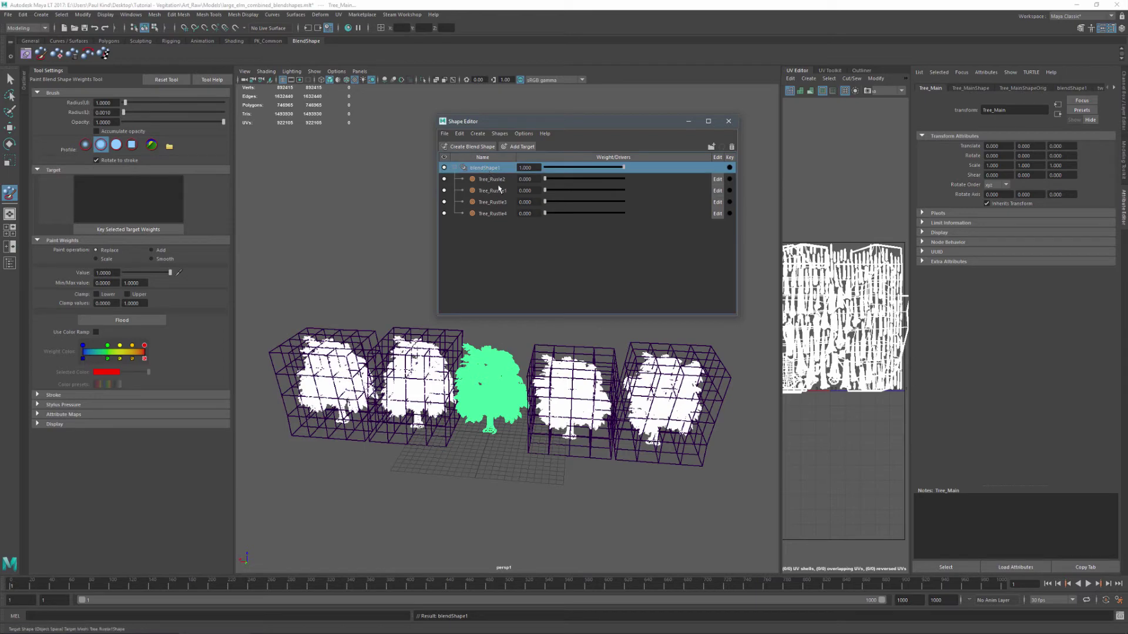
left_click(494, 179)
left_click(496, 191)
left_click(494, 214)
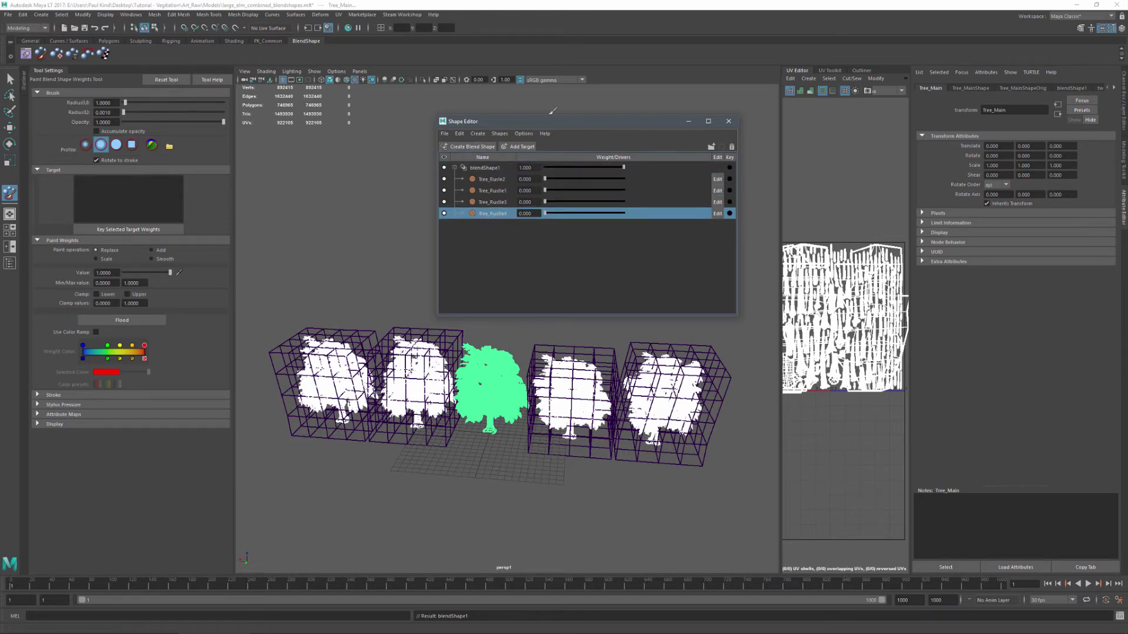
left_click_drag(531, 126, 814, 214)
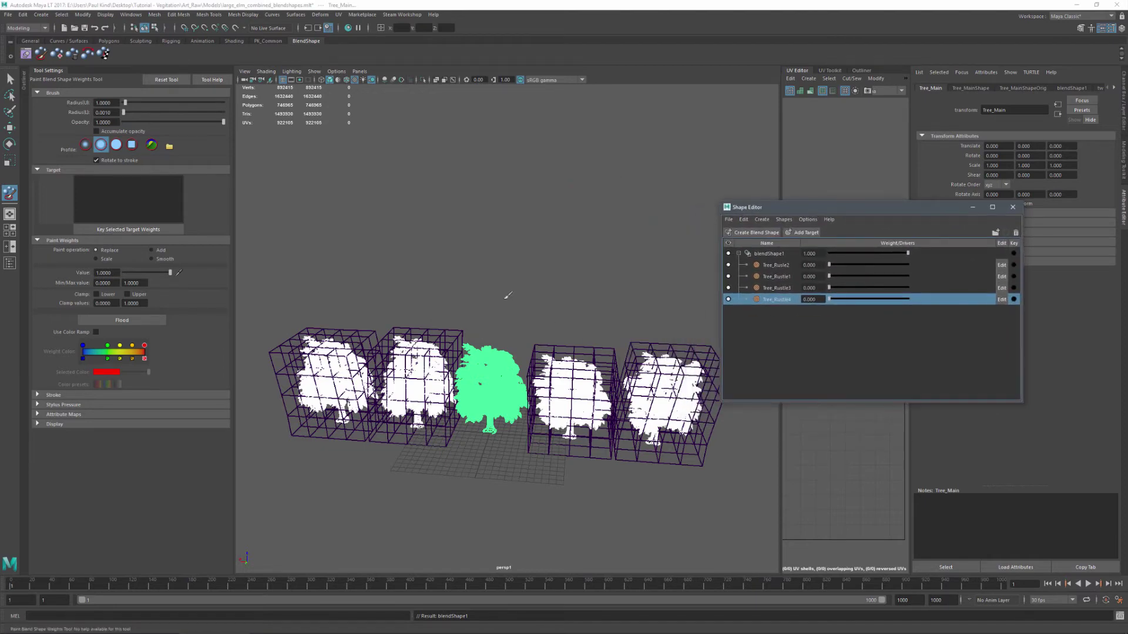
Step: Close in on the central tree and blend in Tree_Rustle2 at full and partial weights
left_click(10, 128)
left_click(365, 247)
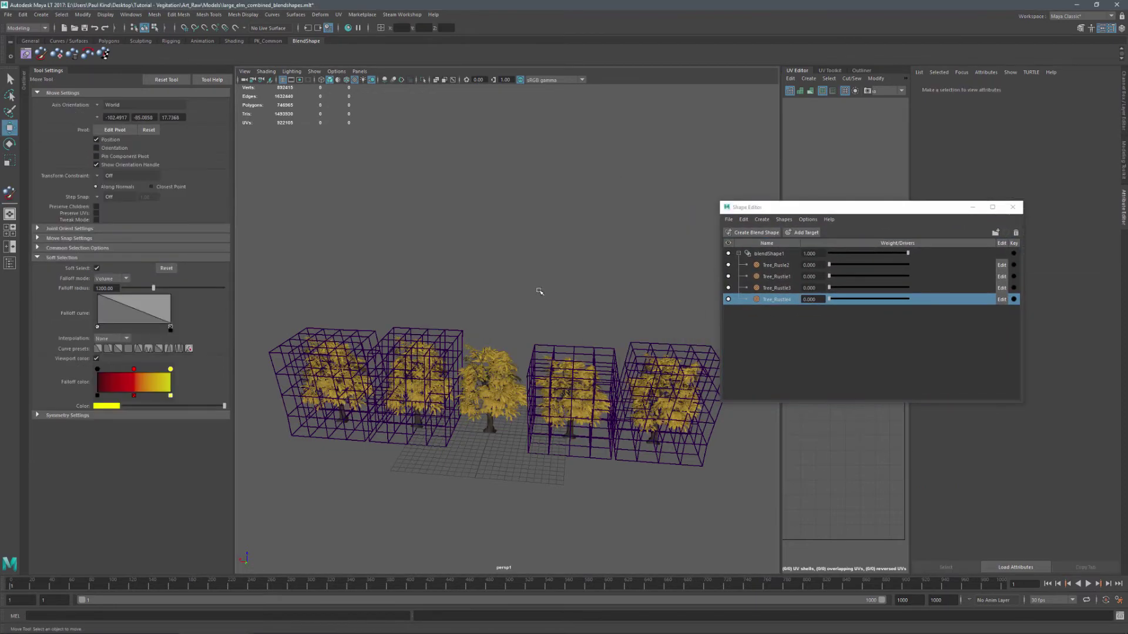
left_click_drag(508, 382, 499, 353, "alt")
right_click_drag(501, 353, 712, 343, "alt")
left_click_drag(830, 265, 862, 305)
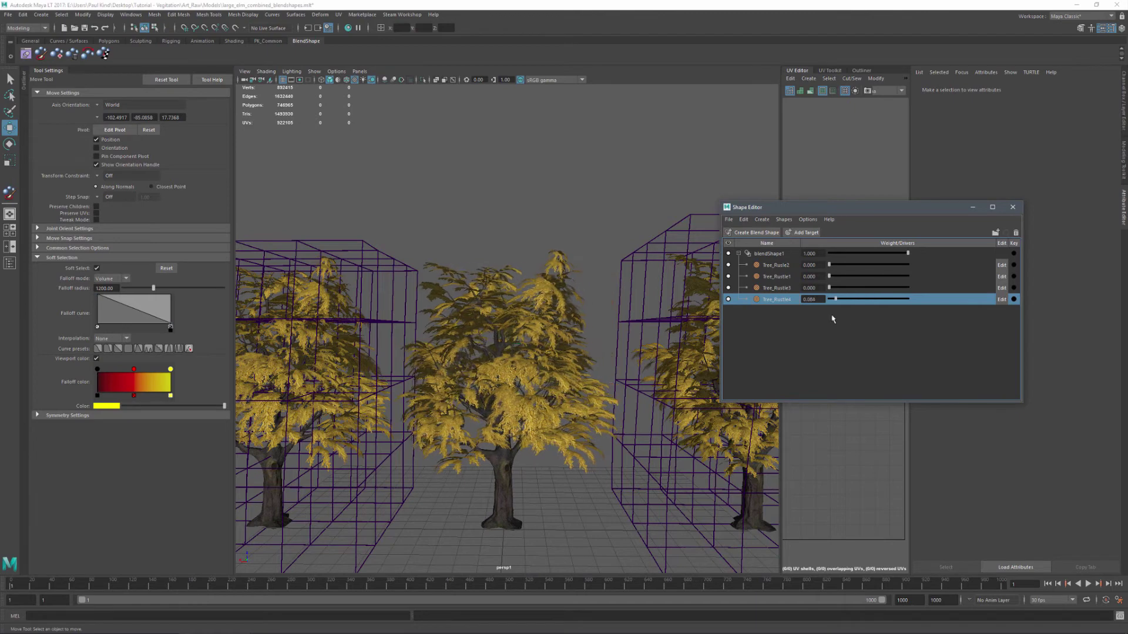
left_click_drag(829, 265, 856, 289)
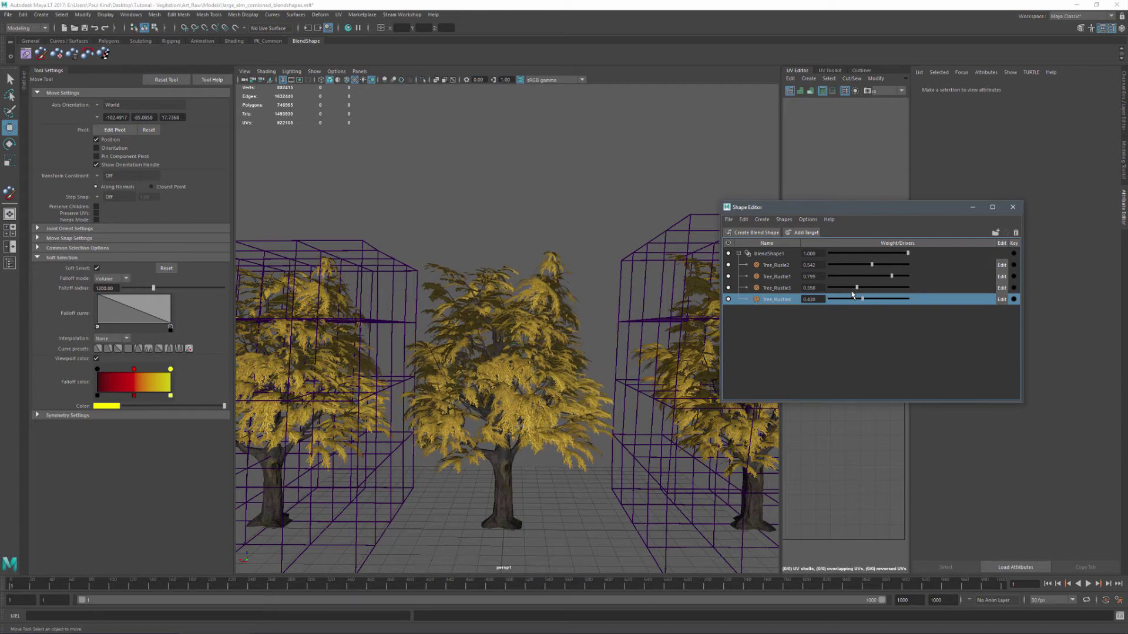
Step: Mix in Tree_Rustle3, return Tree_Rustle1 to 0, close the Shape Editor and select Tree_Main
left_click_drag(579, 294, 604, 315, "alt")
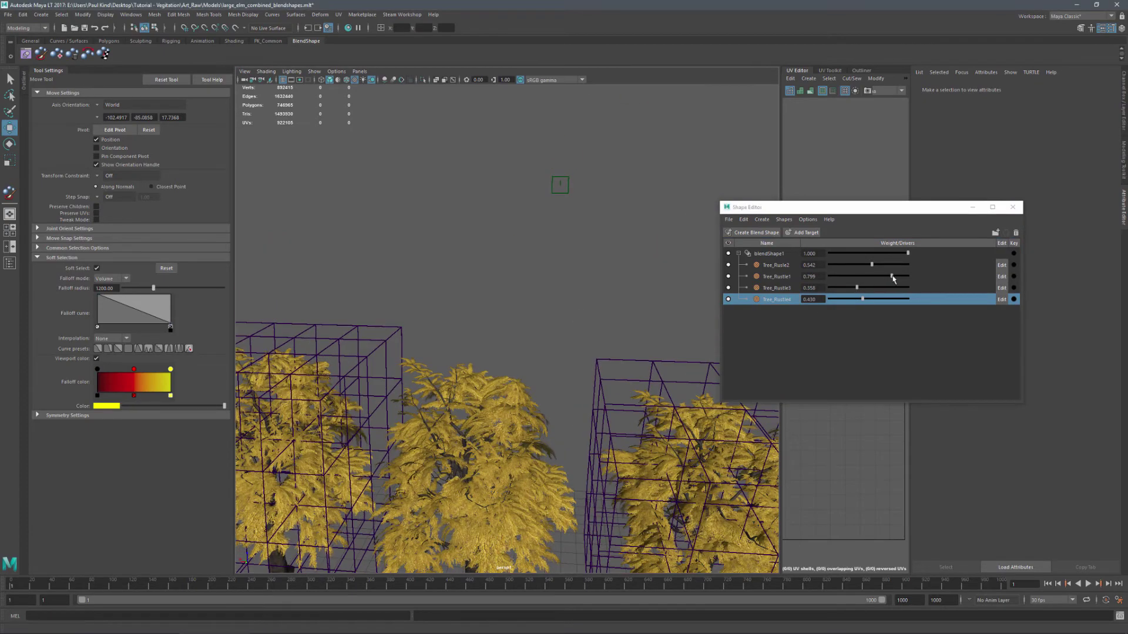
left_click_drag(892, 276, 823, 268)
left_click_drag(905, 283, 825, 302)
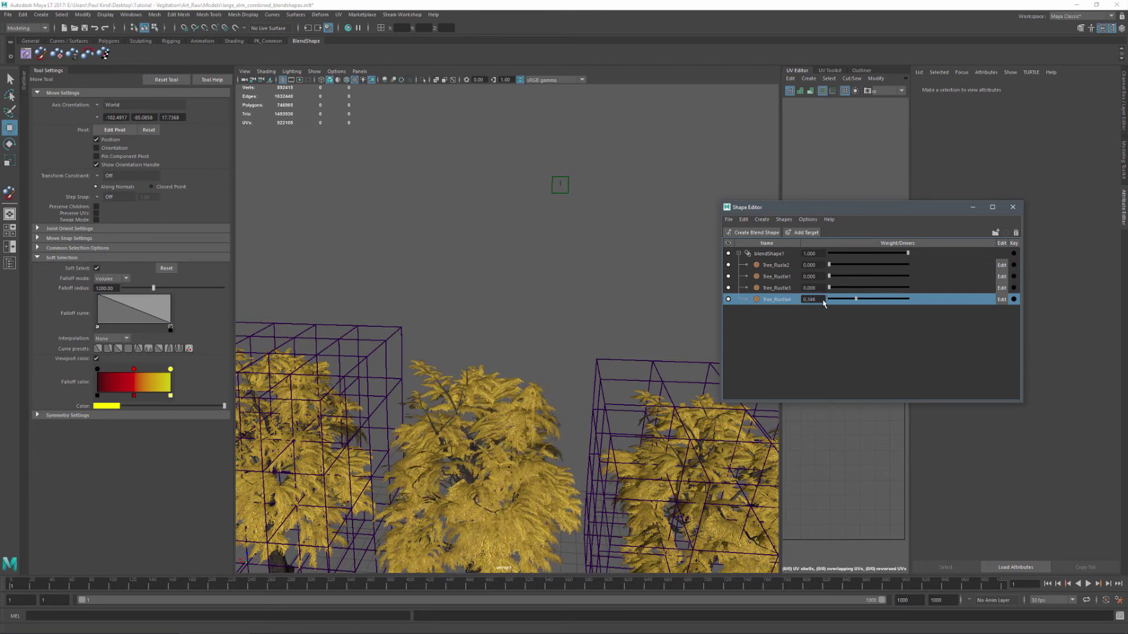
left_click(1013, 207)
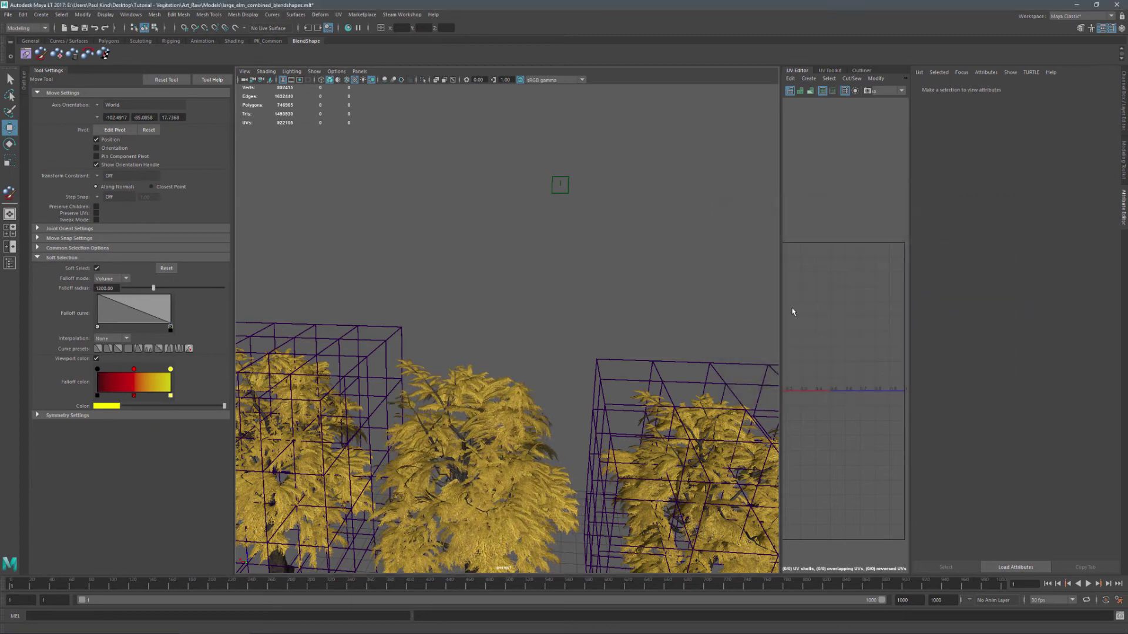
left_click(477, 432)
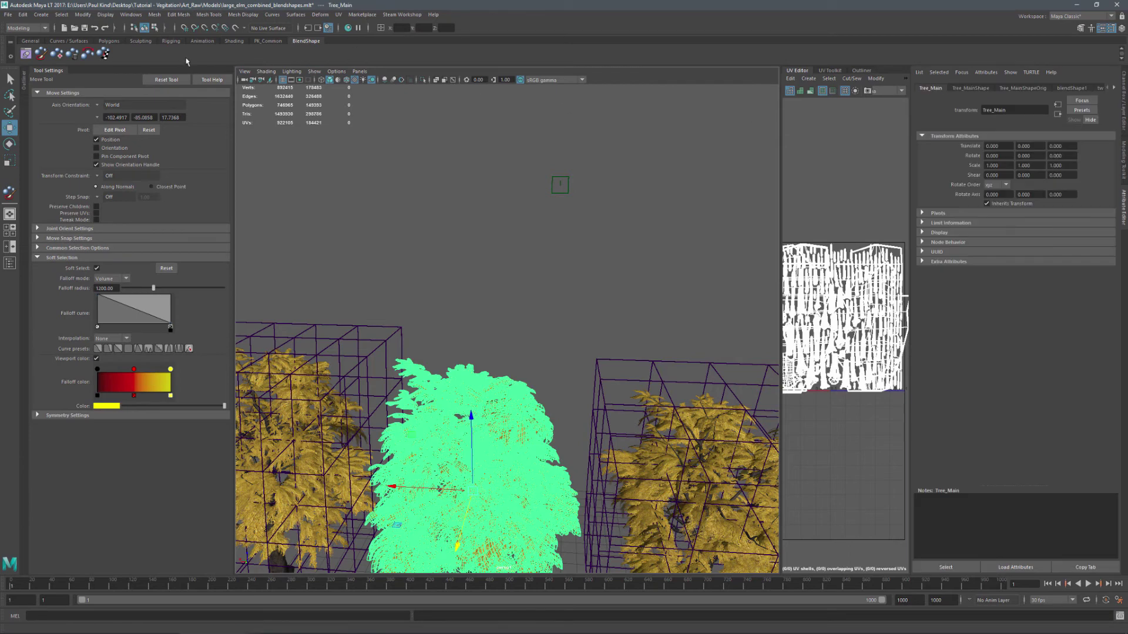
Step: Rename blendShape1 to Tree_Rustle in the Shape Editor, close it and reselect the main tree
left_click(27, 55)
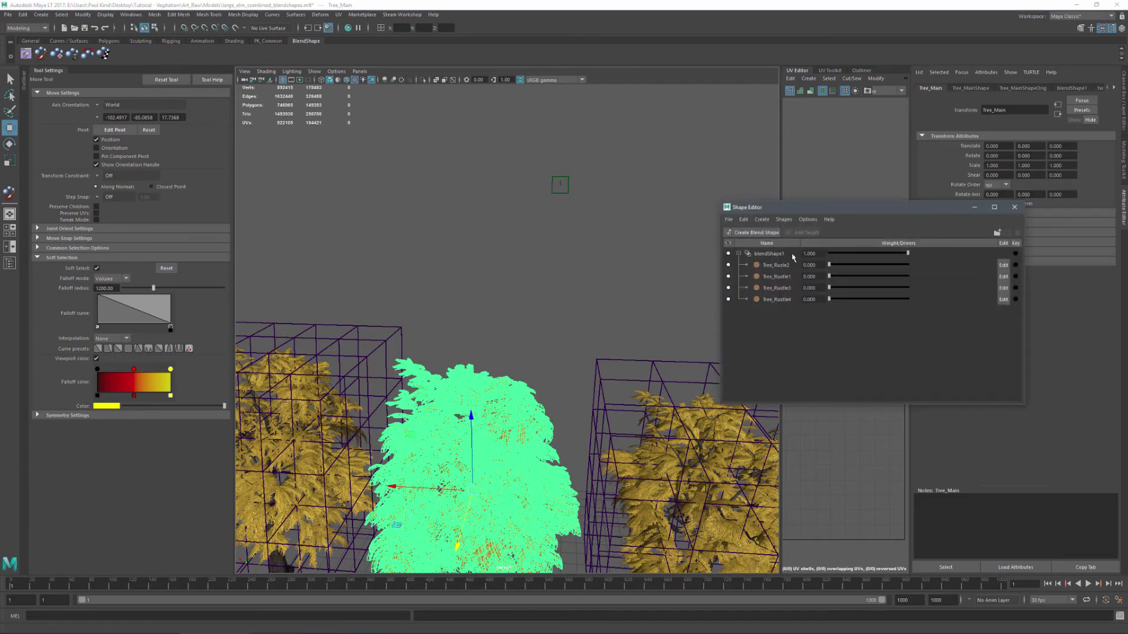
right_click(768, 258)
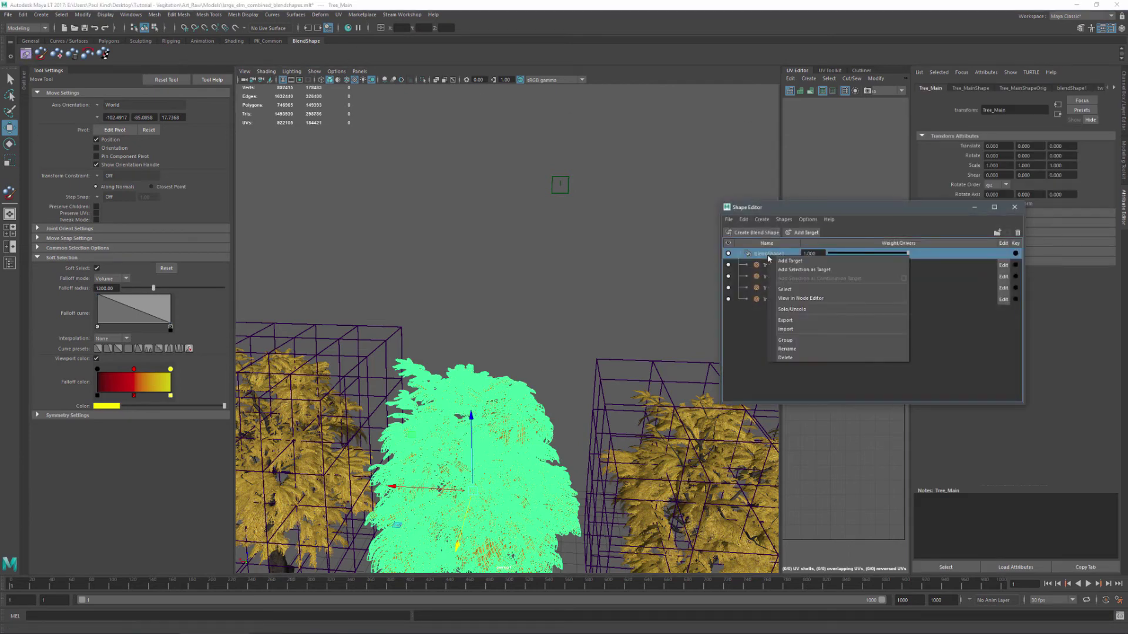
left_click(787, 349)
type("Tree_Rustle")
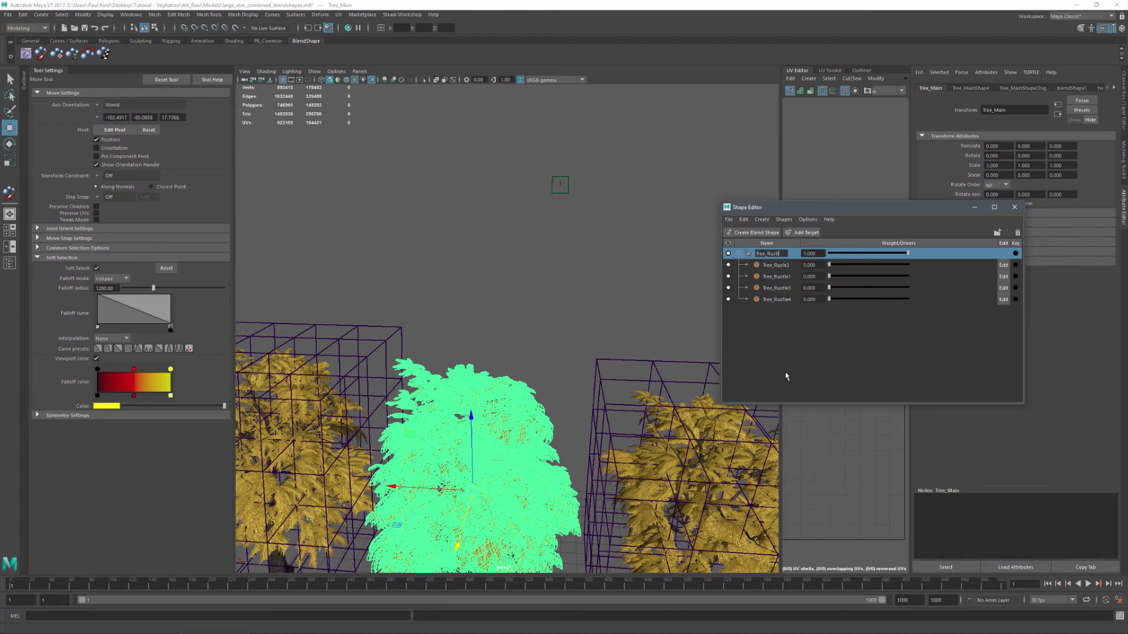
key("Return")
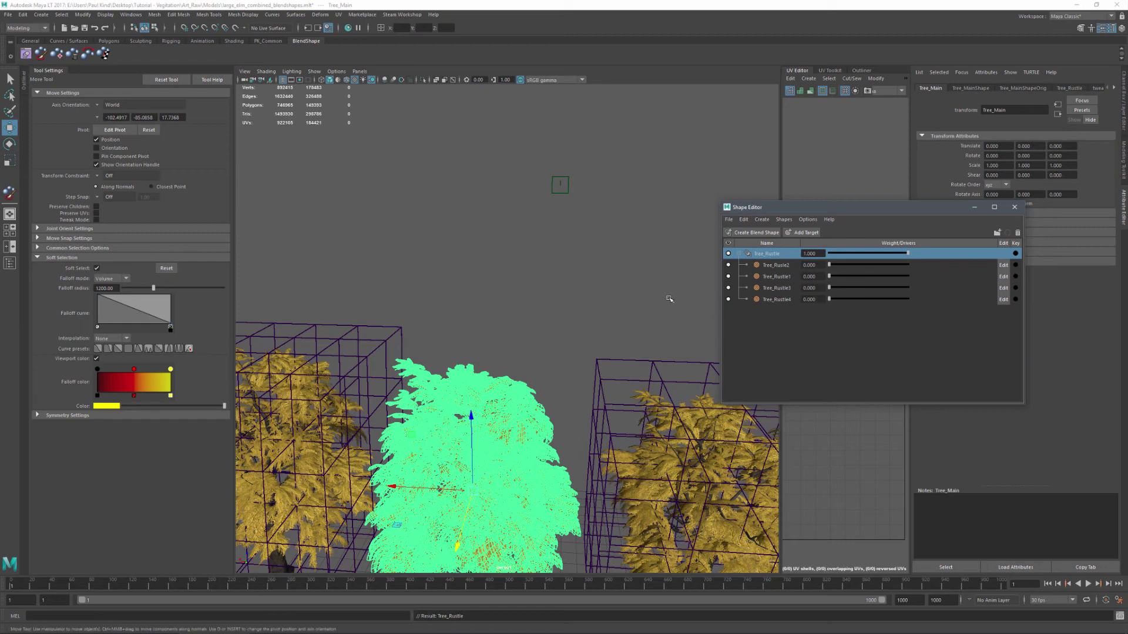
left_click(1015, 207)
right_click(383, 198)
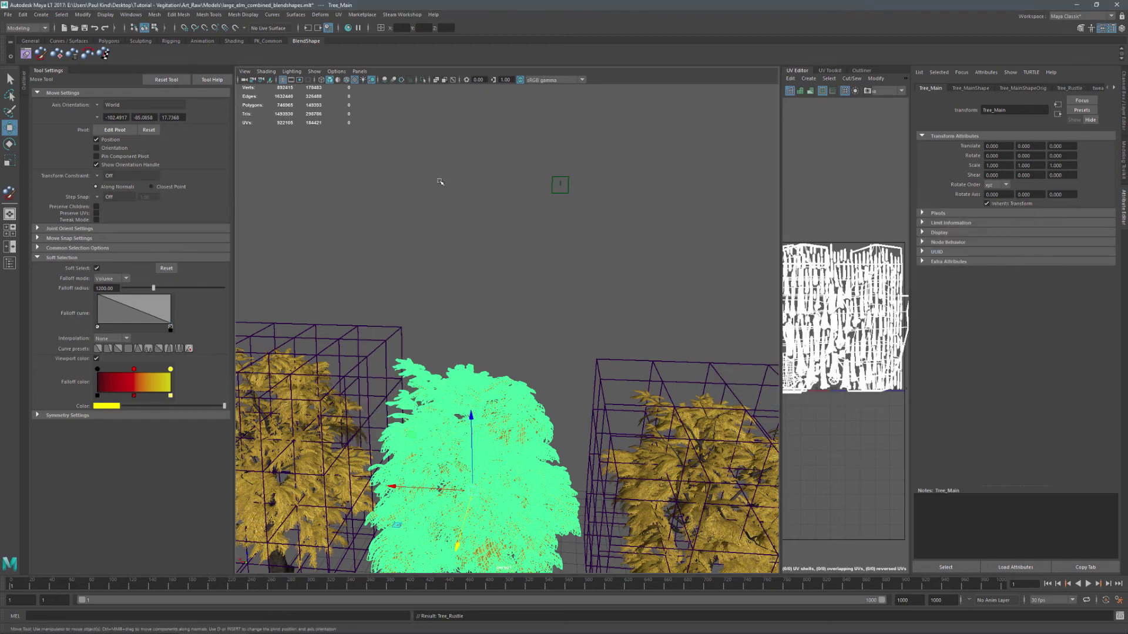
left_click(463, 201)
left_click(486, 416)
Step: Export Selection and browse to Desktop\Tutorial - Vegitation\Art_Raw\GameReady
left_click(10, 15)
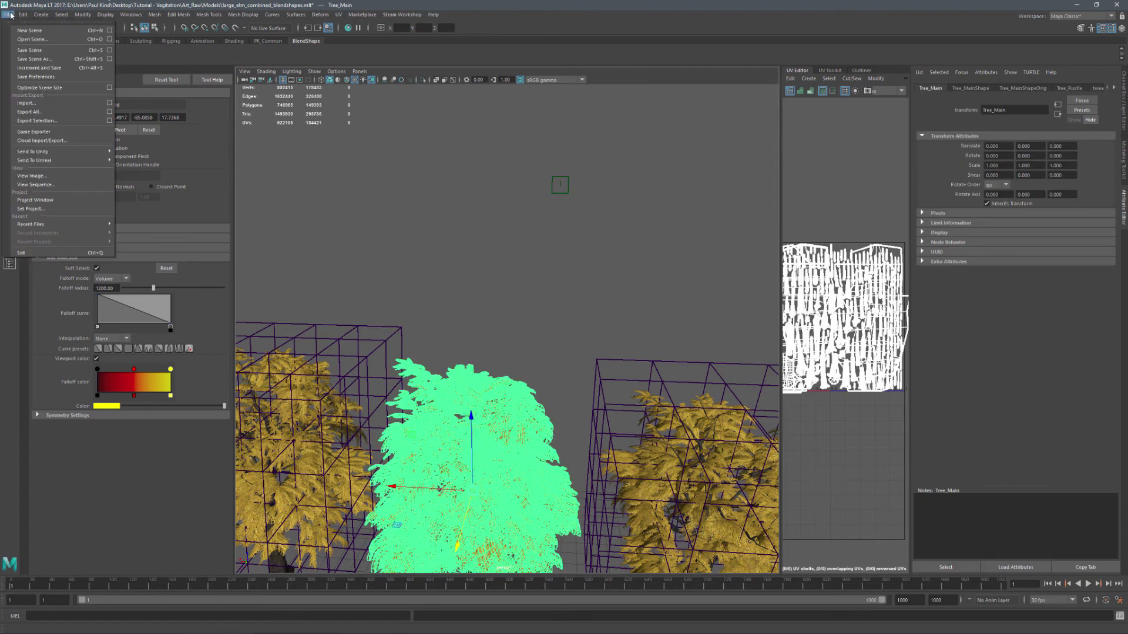
left_click(37, 121)
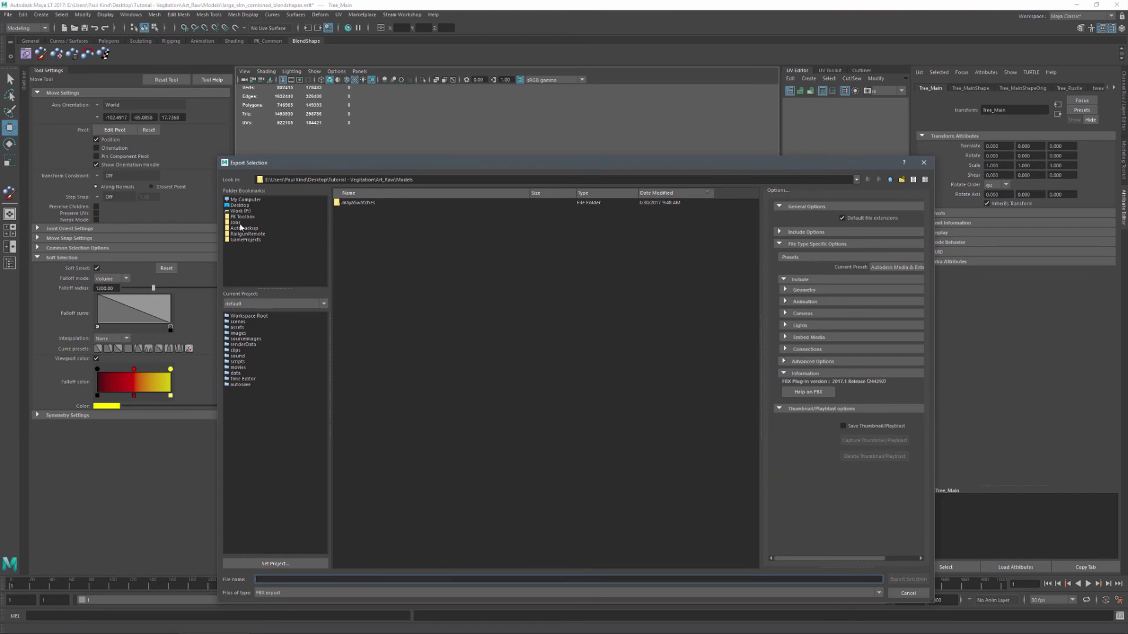
left_click(238, 223)
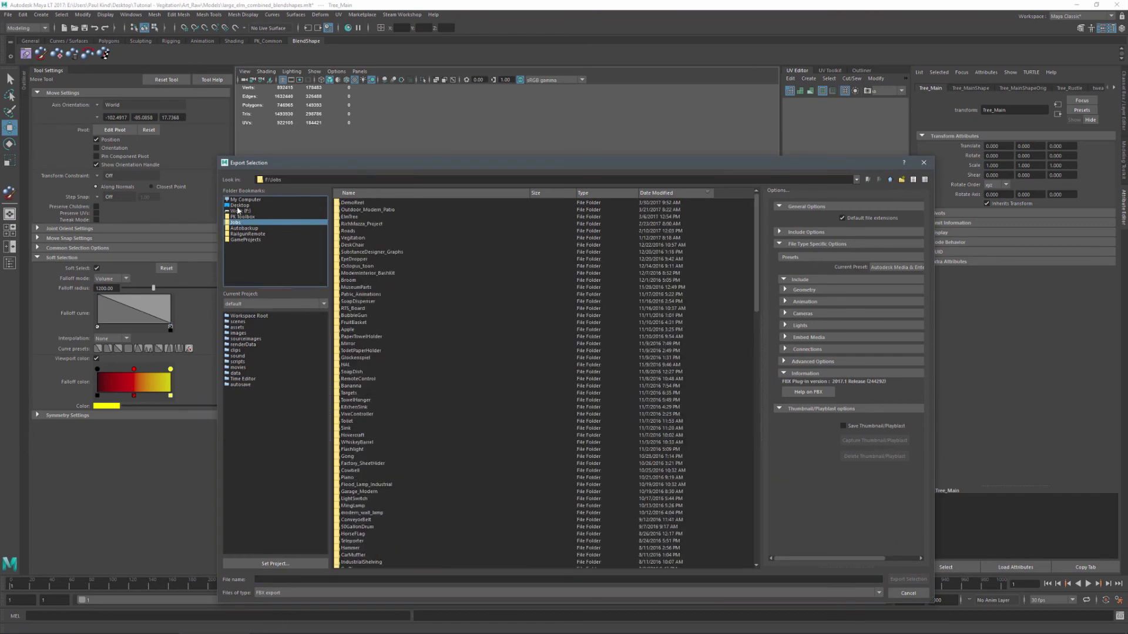
left_click(238, 206)
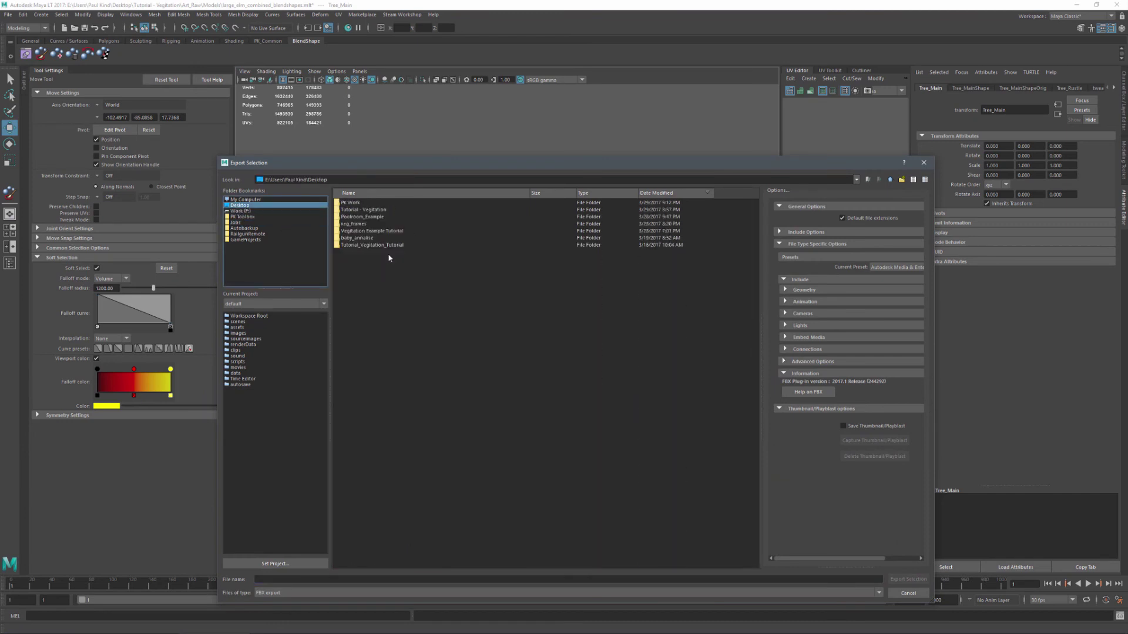
double_click(354, 210)
double_click(349, 204)
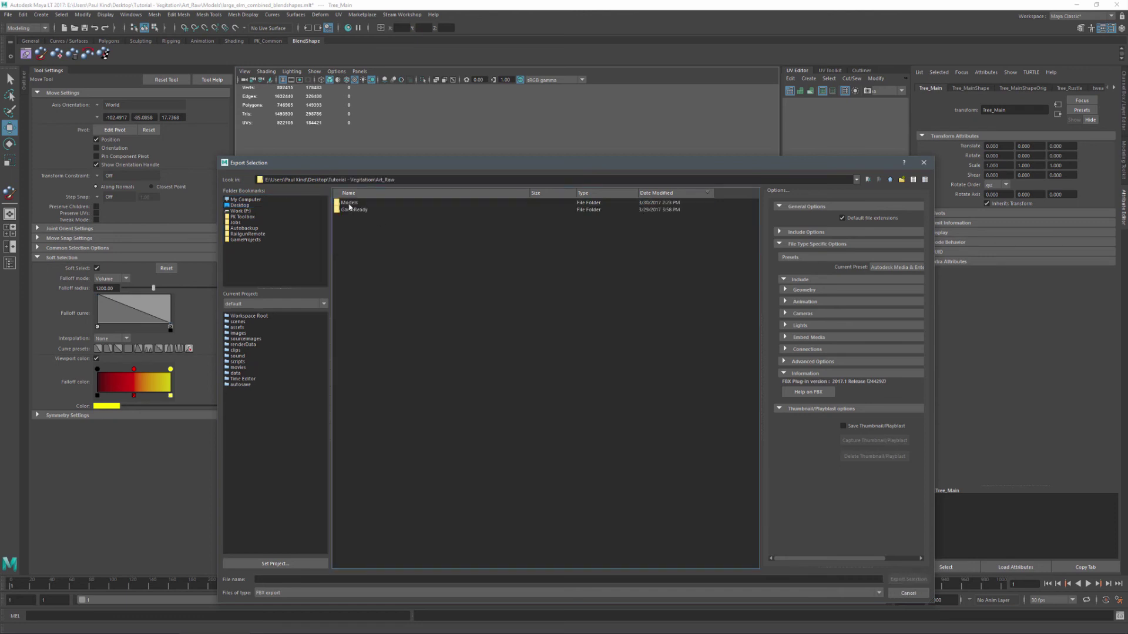
double_click(354, 210)
Step: Name the file large_elm_tree and export it as FBX
left_click(289, 580)
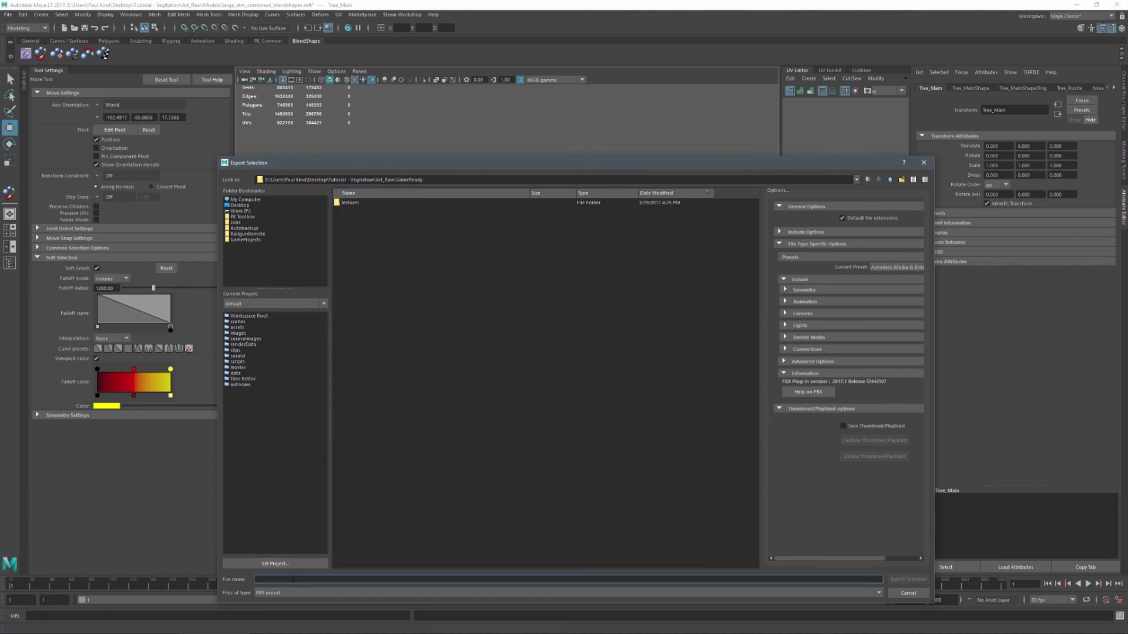
type("tree")
key("BackSpace")
key("BackSpace")
type("la")
key("Return")
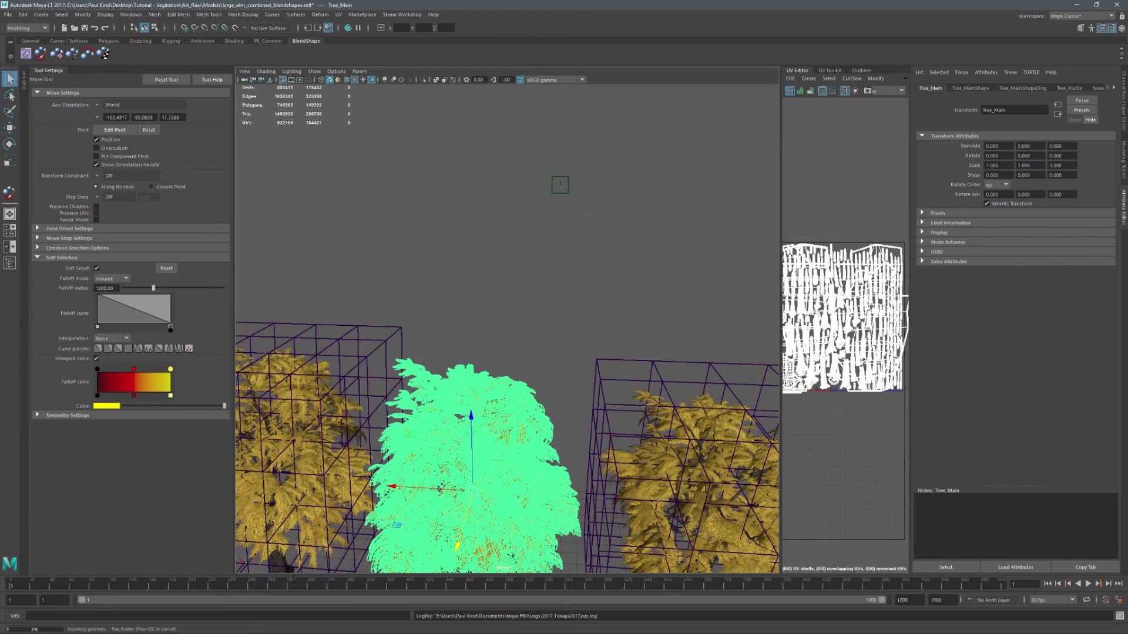